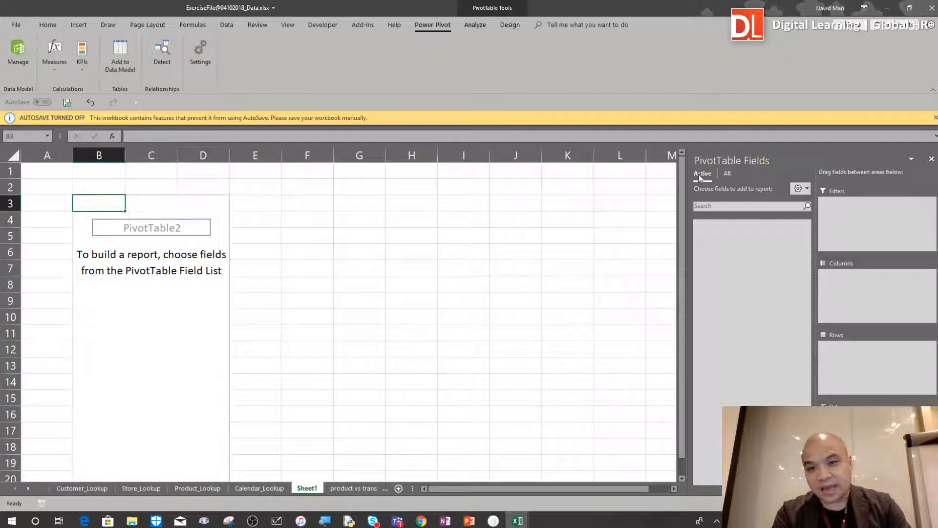
List all data model tables in the PivotTable field list instead of only active ones, and expand the fields of tblCust.
click(727, 175)
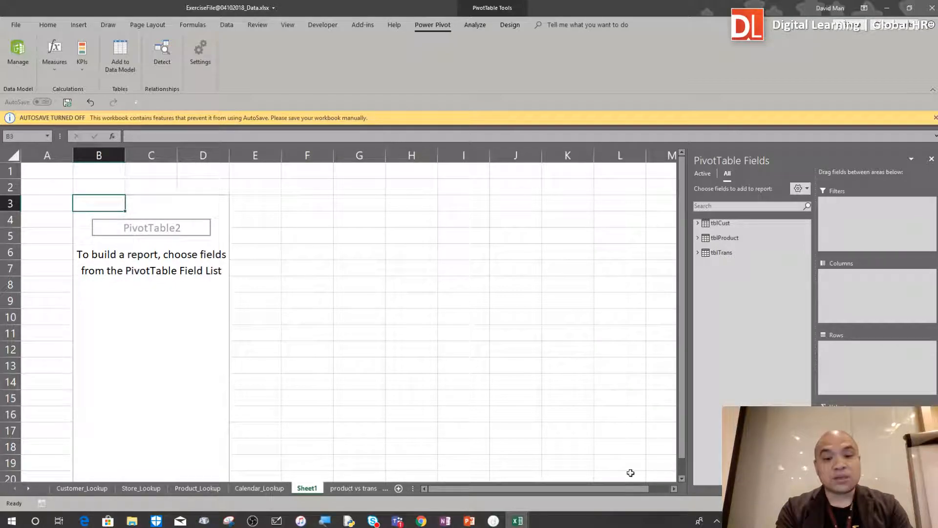
click(517, 520)
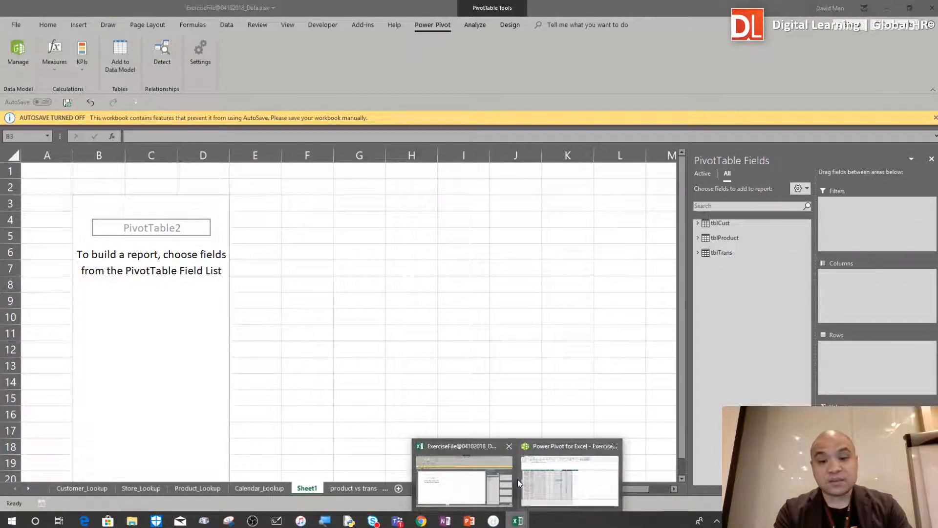
click(738, 297)
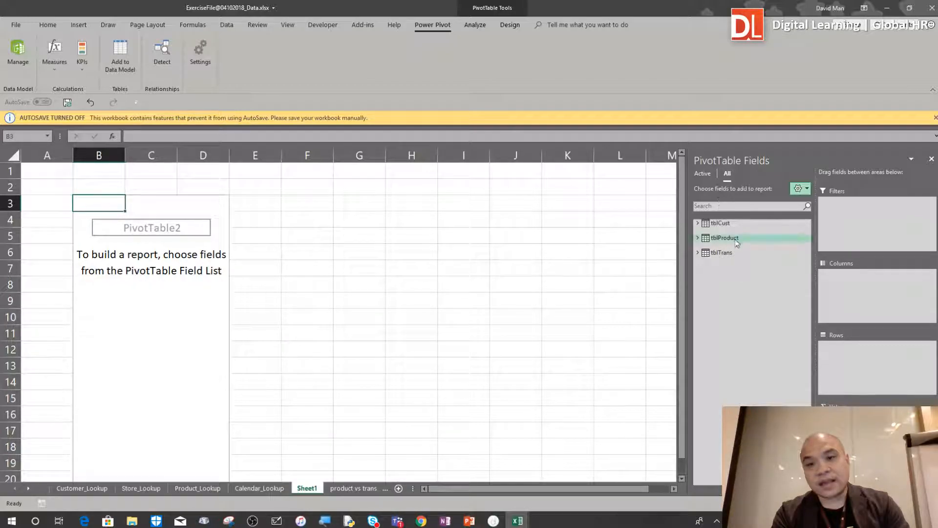
click(701, 174)
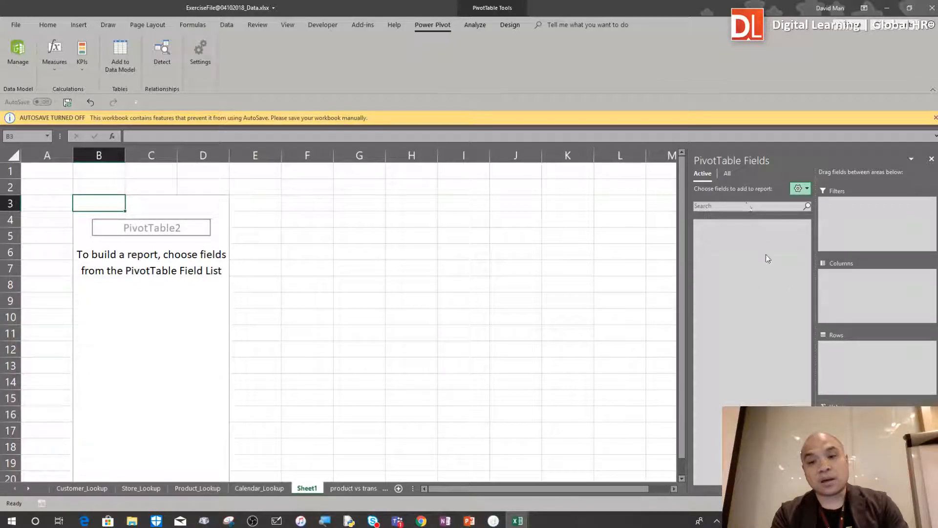
click(728, 174)
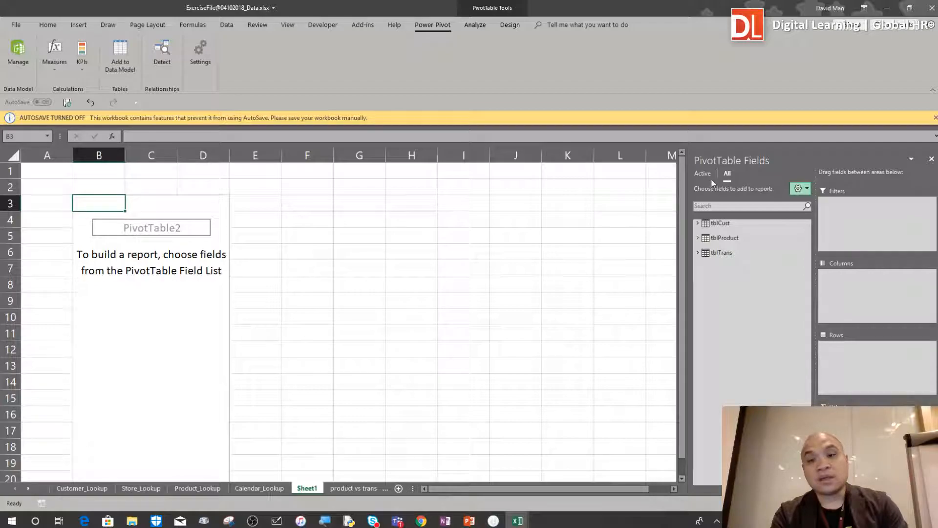
click(703, 175)
click(731, 176)
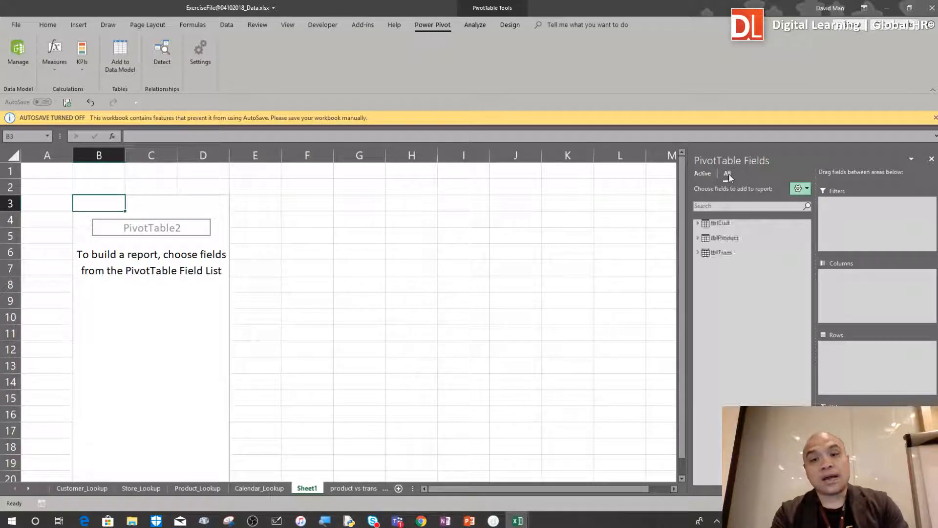
click(698, 224)
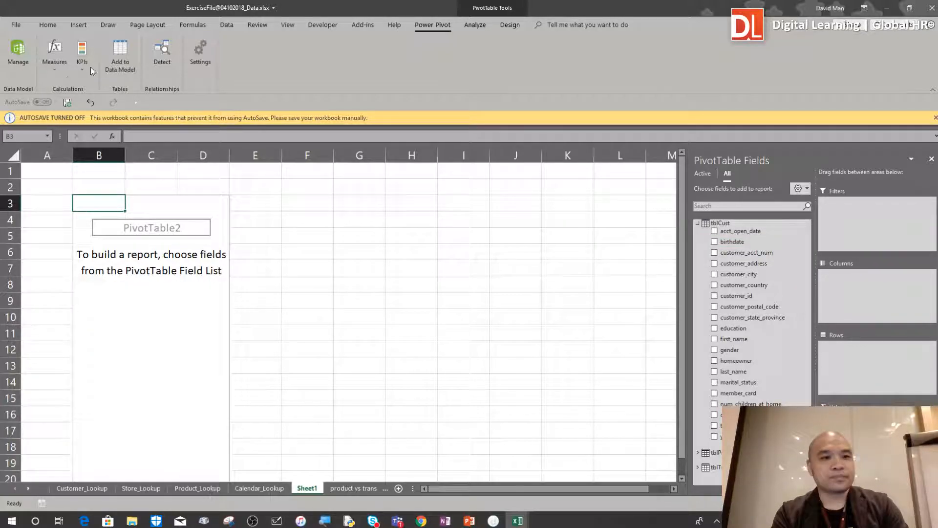
Open the tblCust table in the Power Pivot data model and widen the birthdate column to show full dates and times.
click(17, 54)
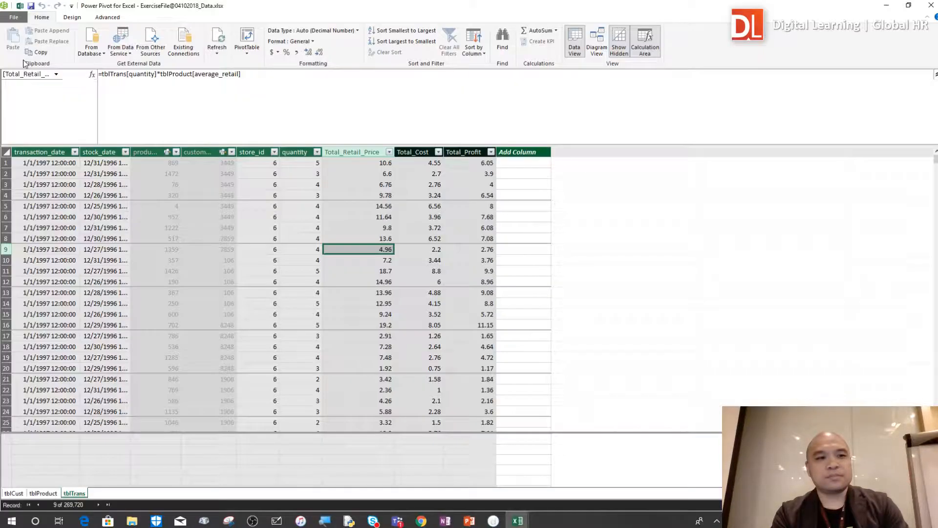
click(13, 493)
click(394, 262)
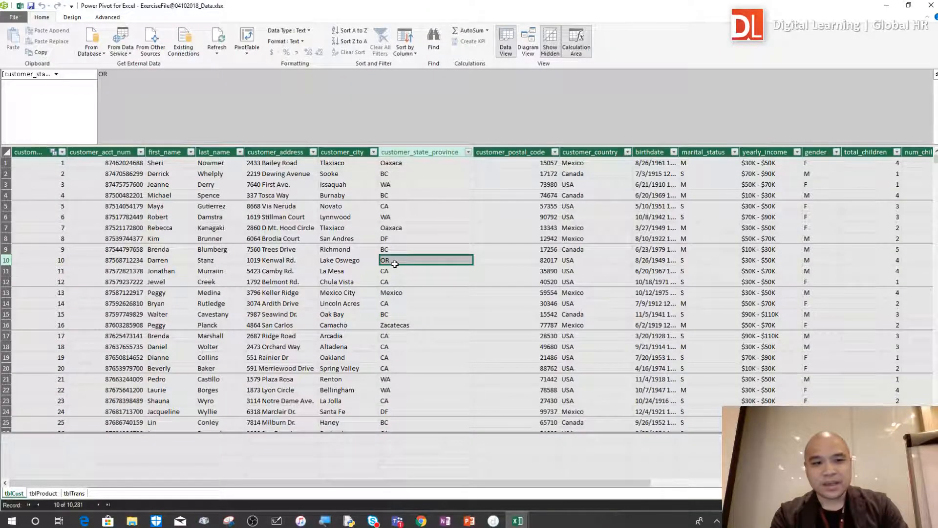
click(342, 195)
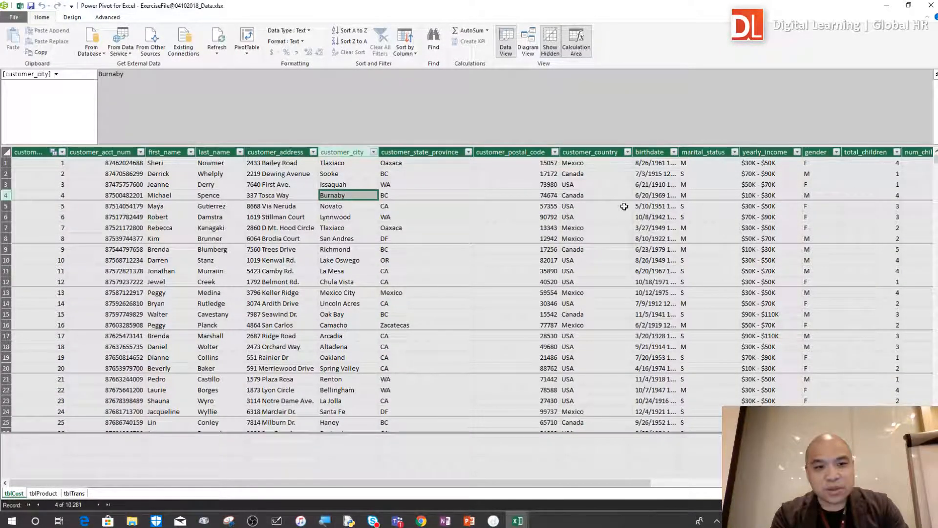
drag(679, 152, 797, 152)
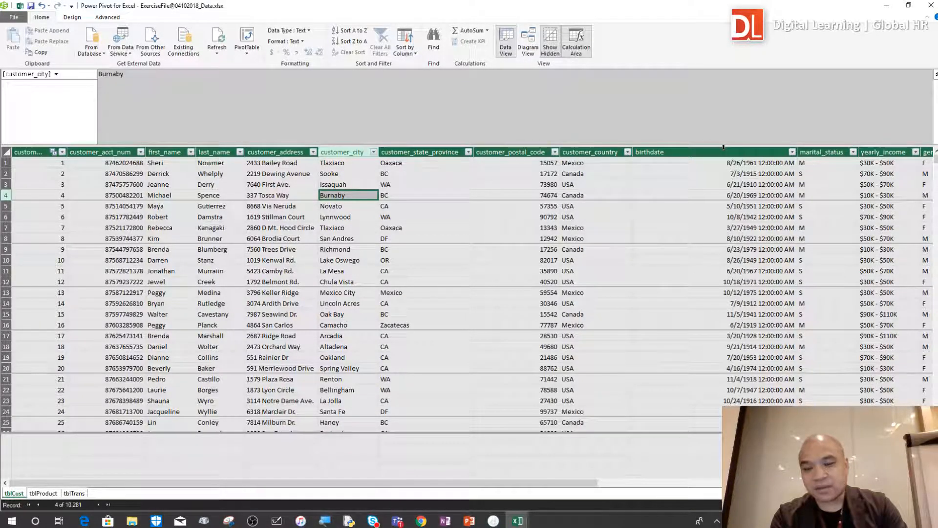
Insert a calculated column before marital_status in tblCust and begin its formula with the name Age:=.
click(818, 152)
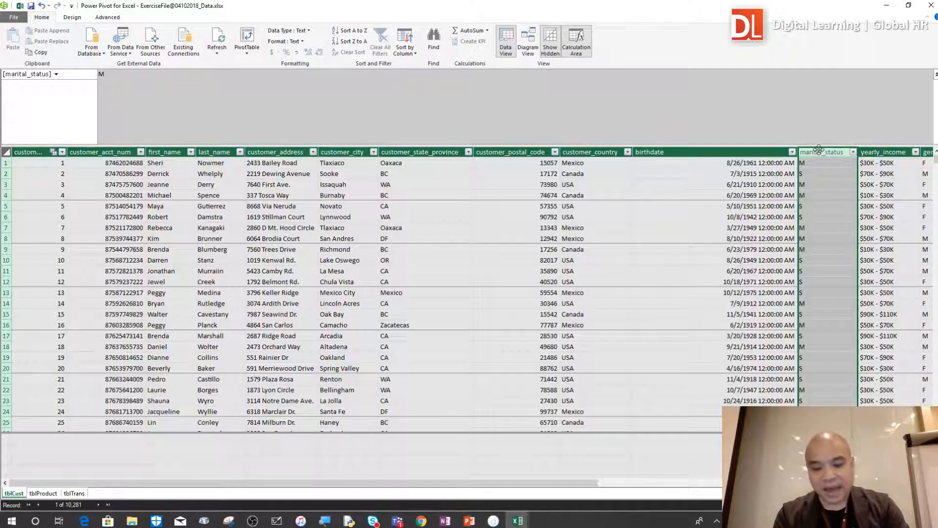
right_click(819, 152)
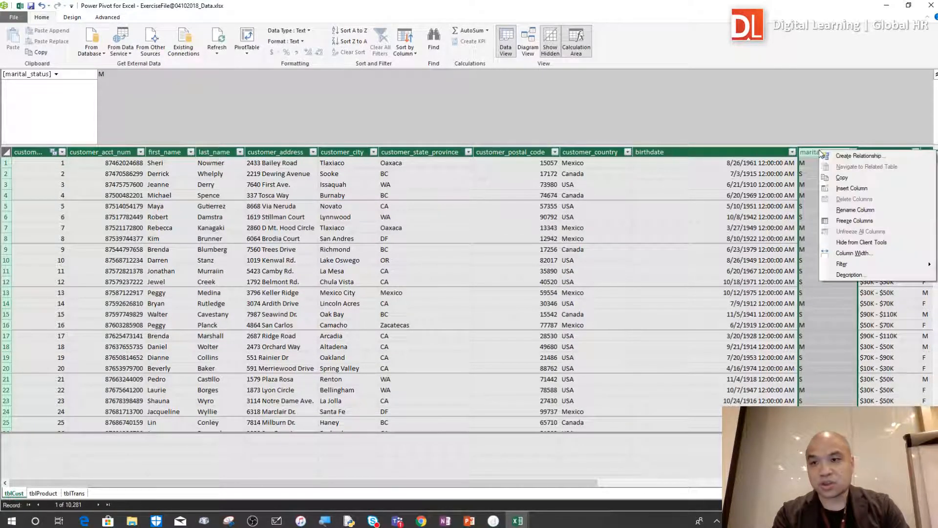
click(866, 190)
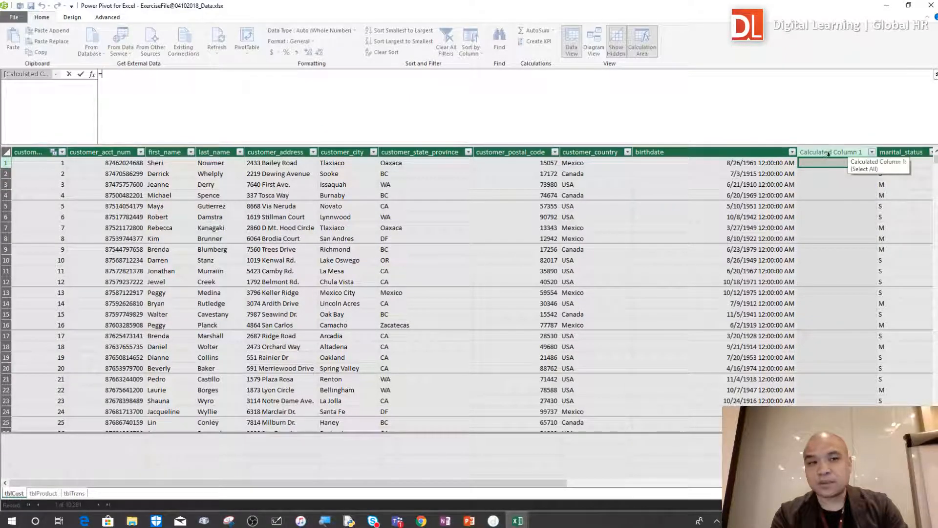
click(117, 85)
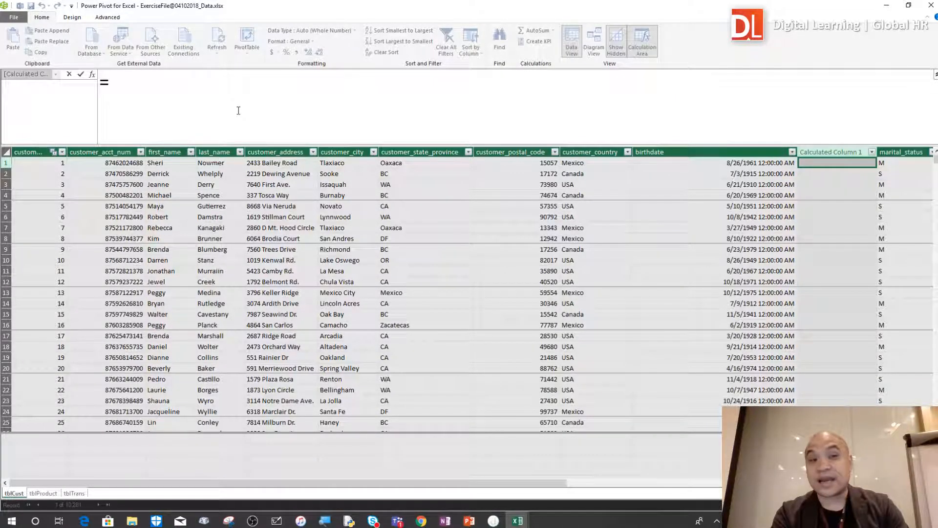
text(Age:=)
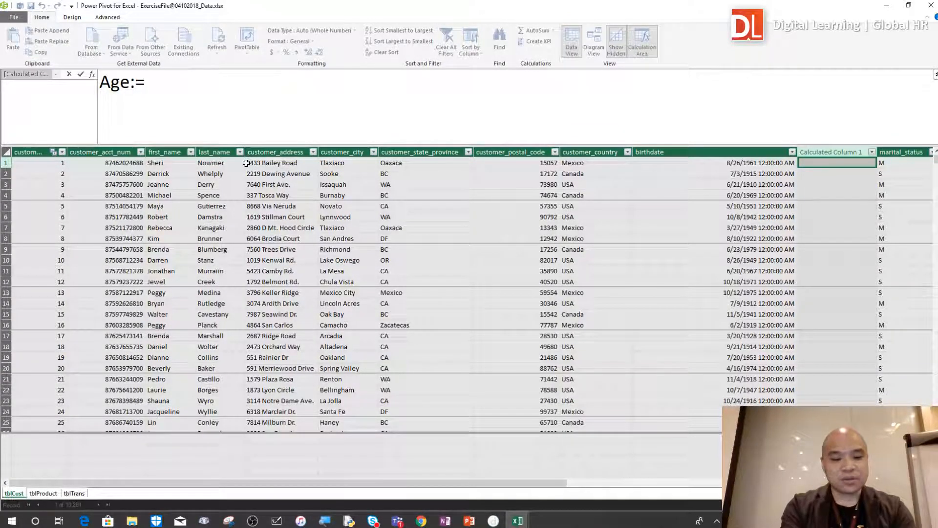
text(age)
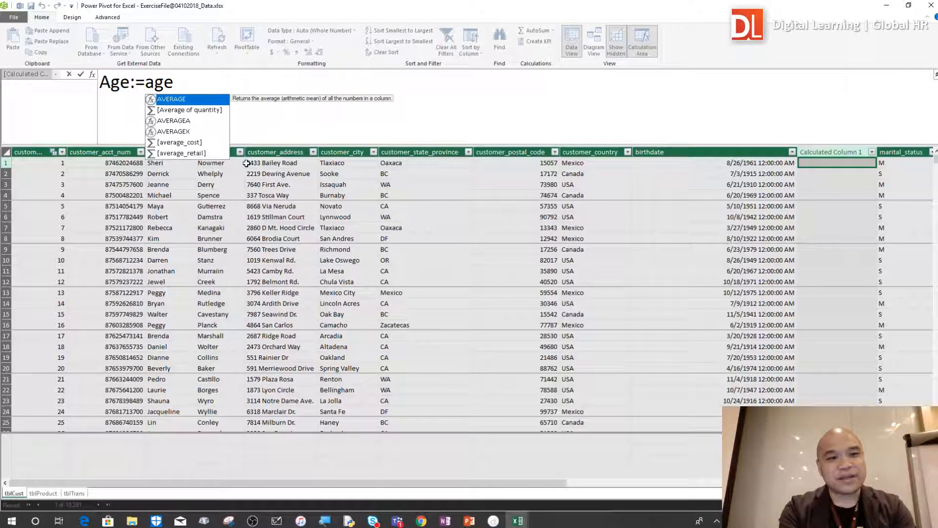
key(BackSpace)
key(BackSpace)
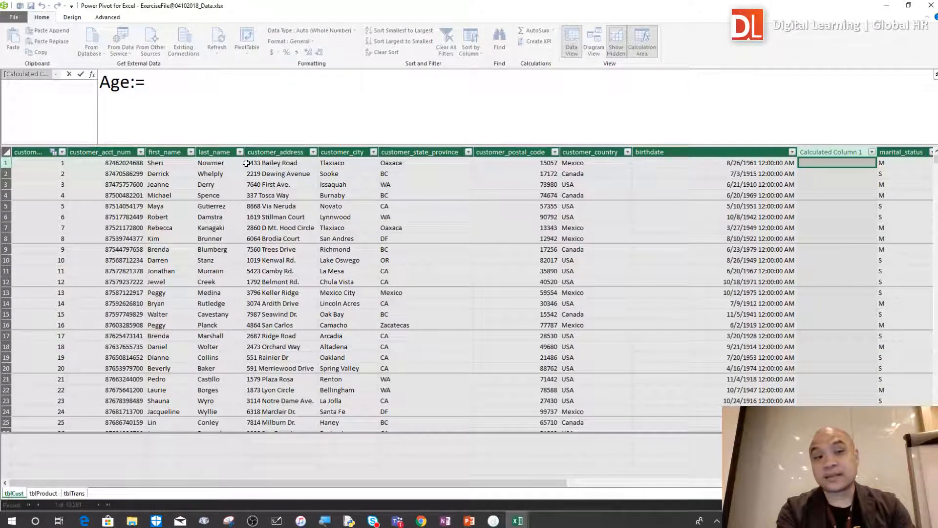
Complete the Age column's formula as (TODAY()-tblCust[birthdate])/365.25.
text((to)
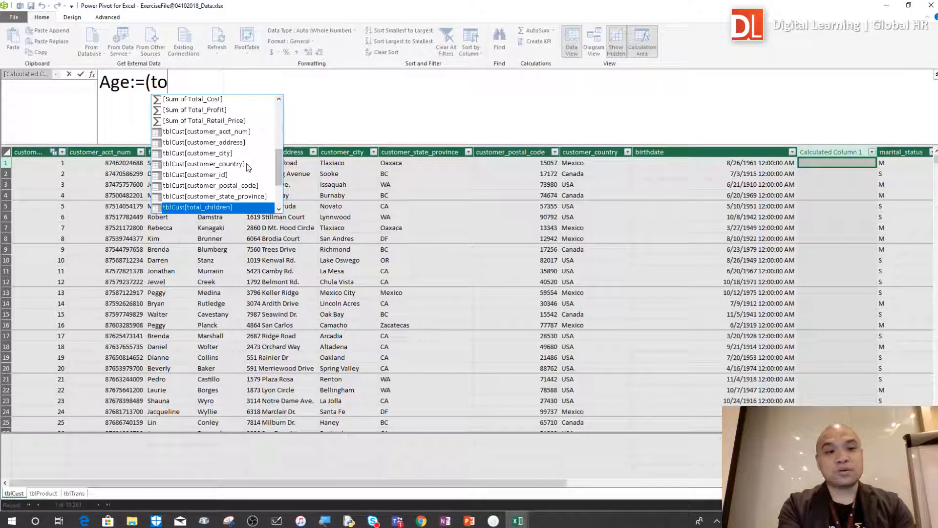
text(da)
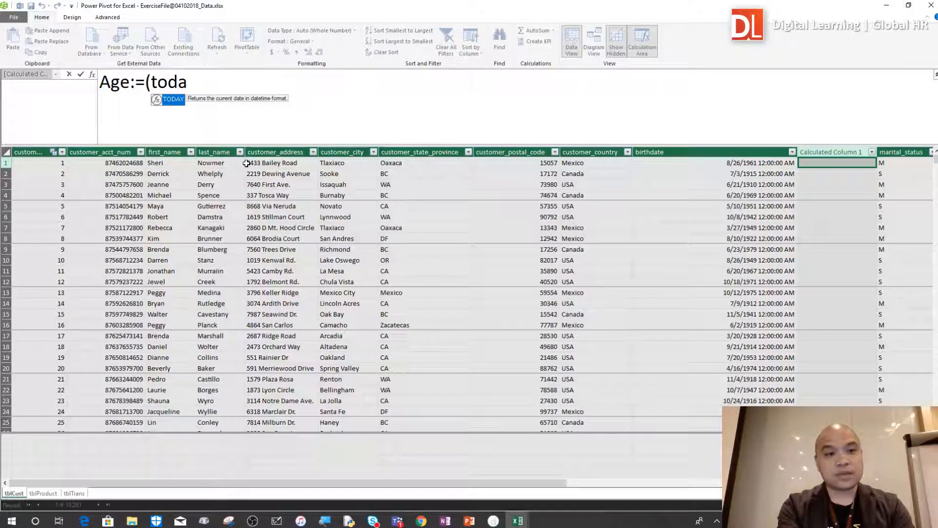
key(Tab)
text()-)
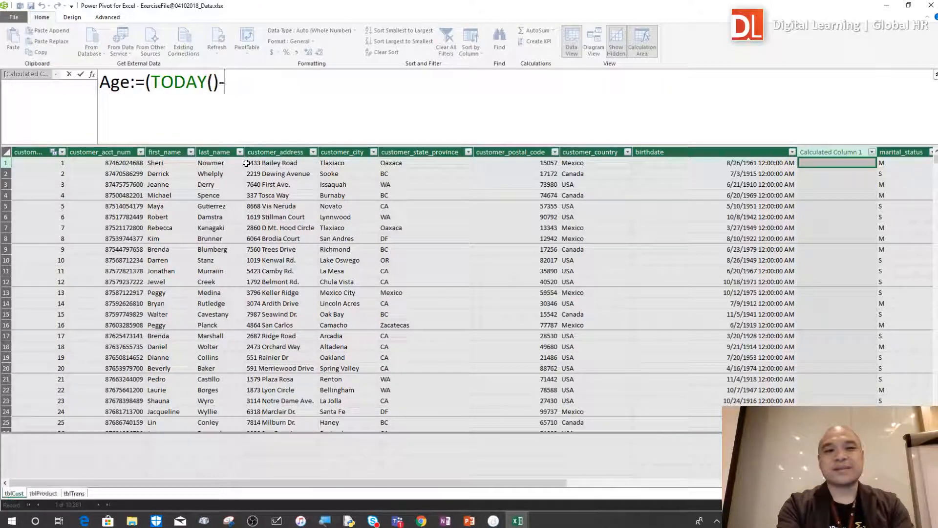
click(733, 161)
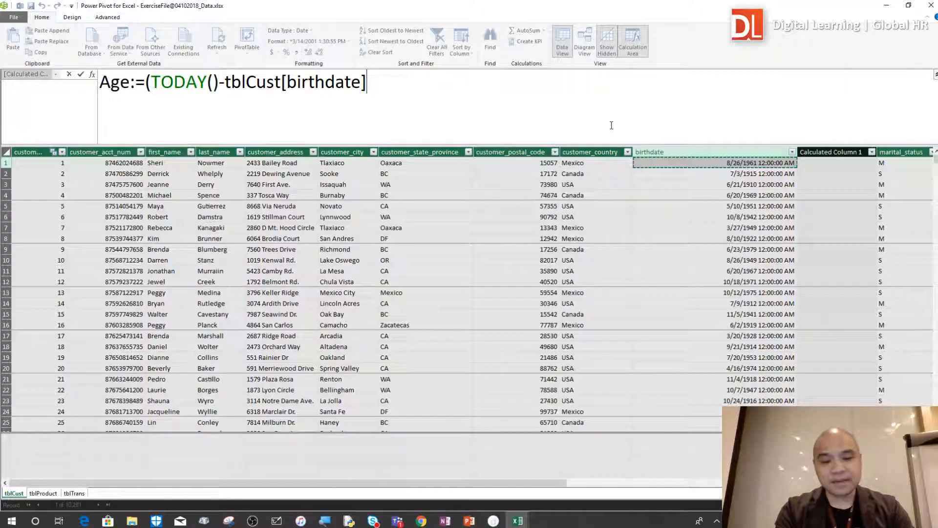
text())
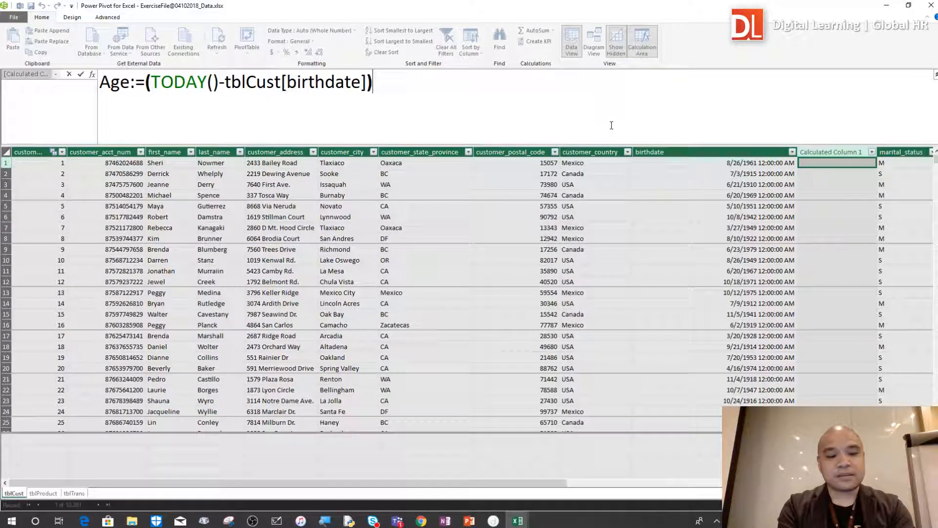
text(/)
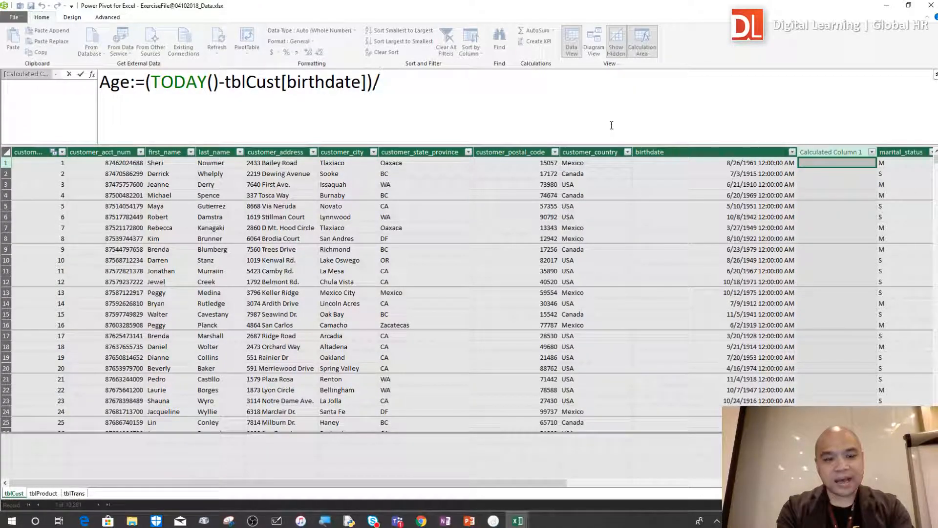
text(365)
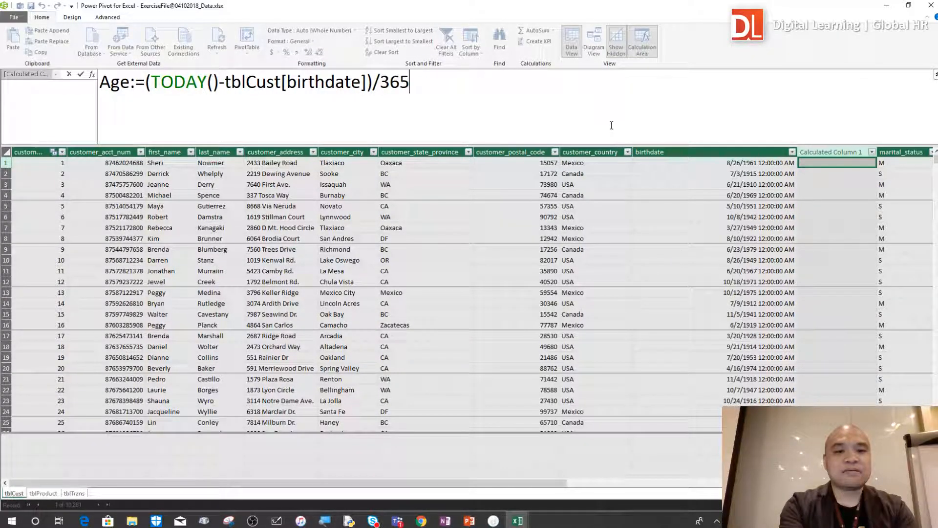
text(.25)
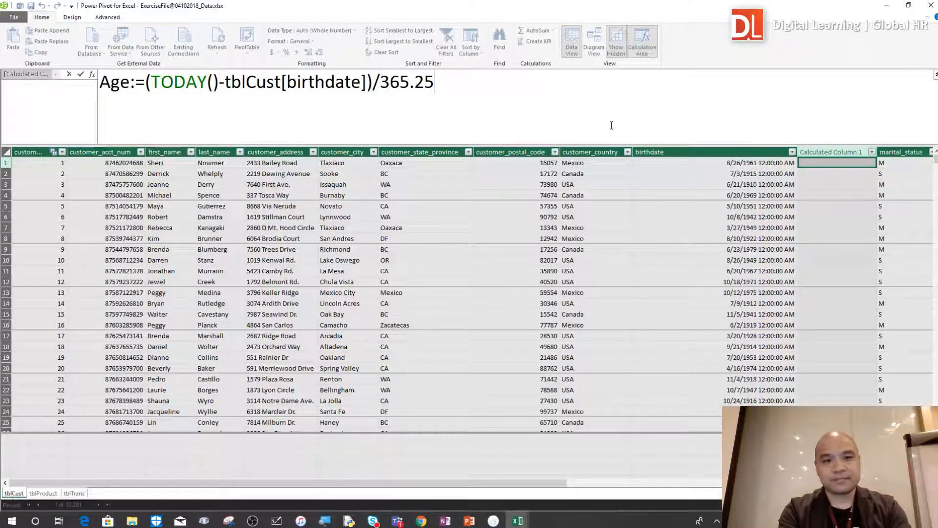
key(Return)
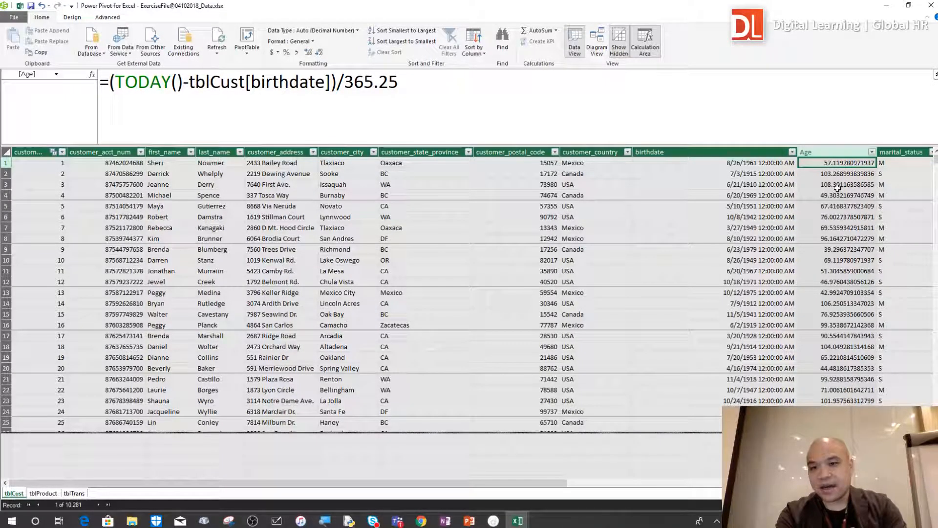
Check several results in the Age column and narrow the birthdate column to fit its dates.
click(837, 184)
click(850, 164)
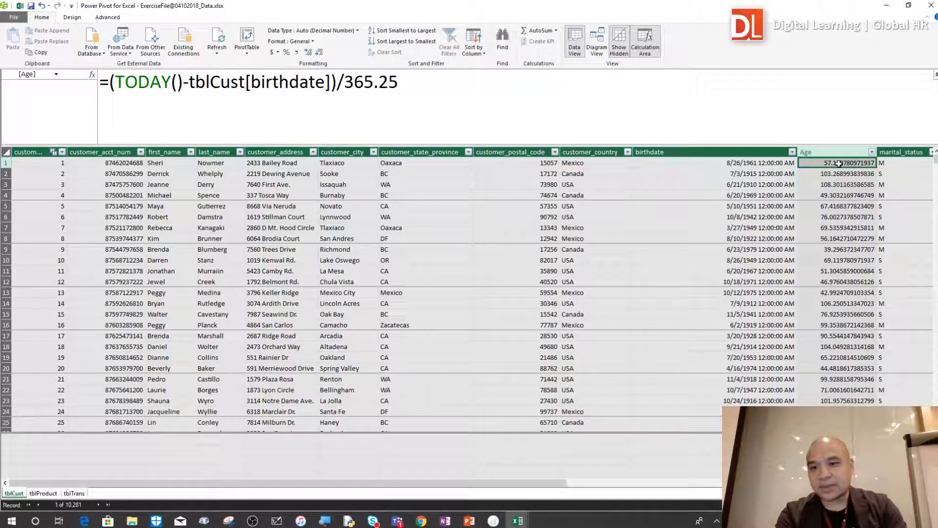
click(842, 220)
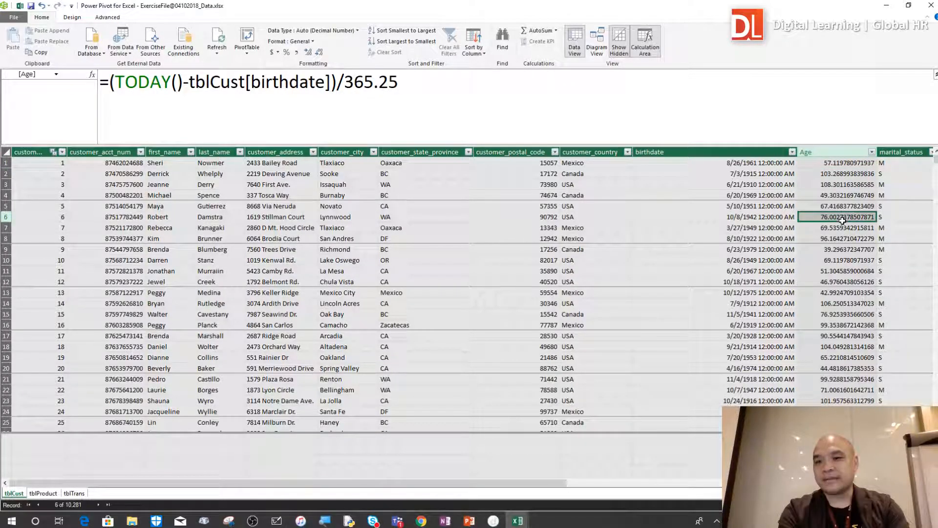
click(841, 174)
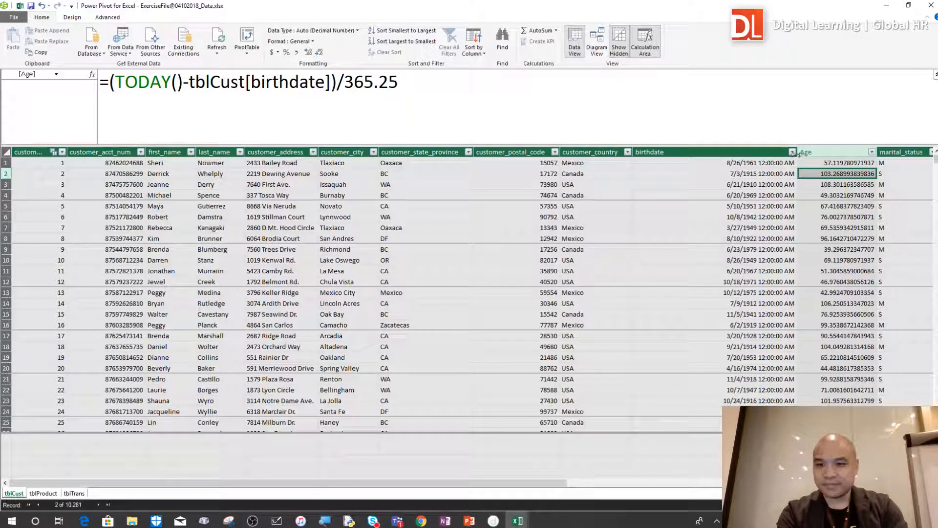
drag(796, 153, 725, 152)
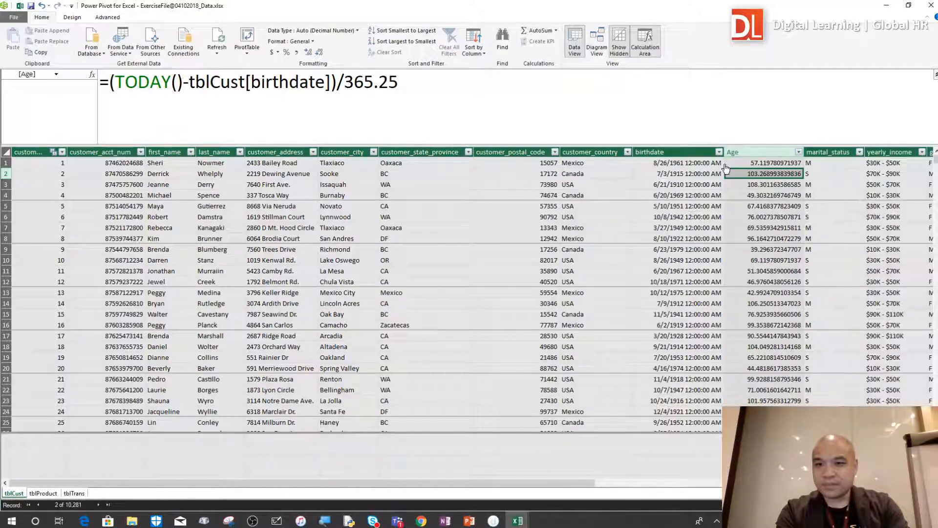
Examine the calculated Age values of several customers against their birthdates.
click(761, 184)
click(769, 165)
click(770, 231)
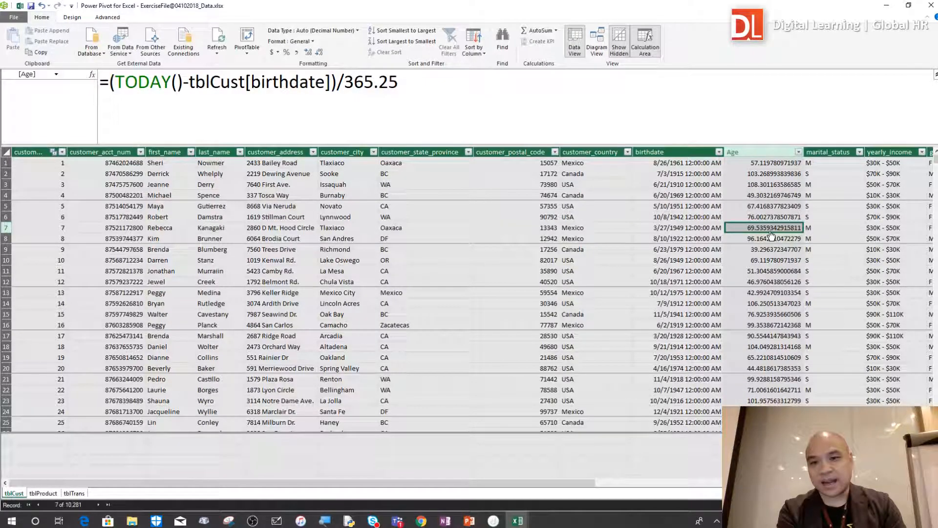
click(759, 185)
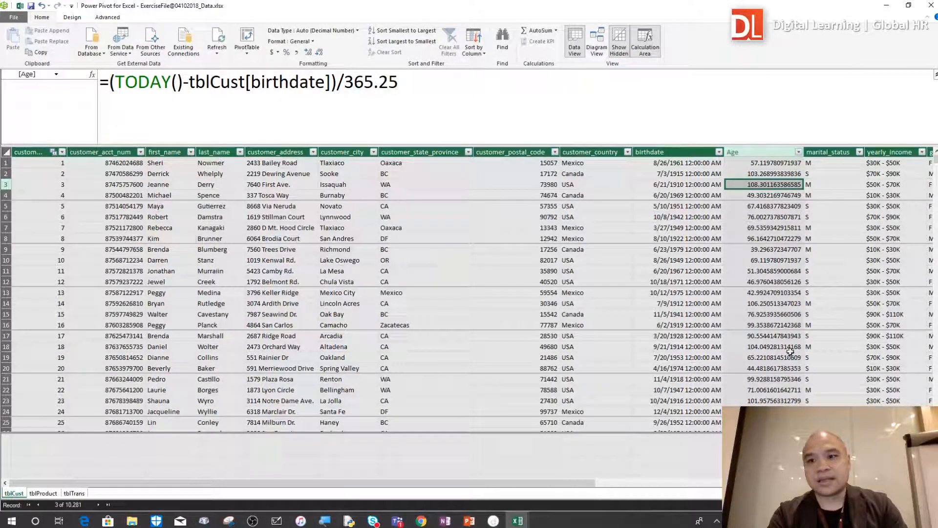
click(770, 237)
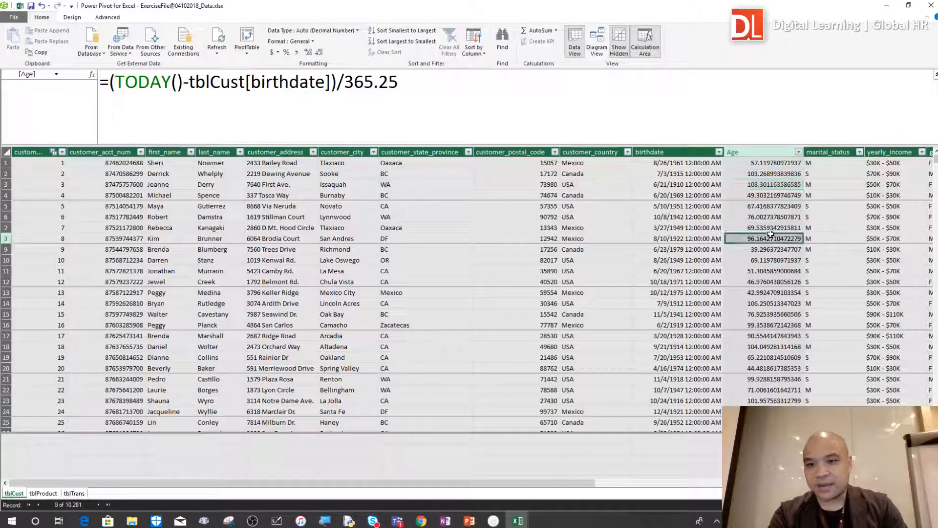
click(783, 176)
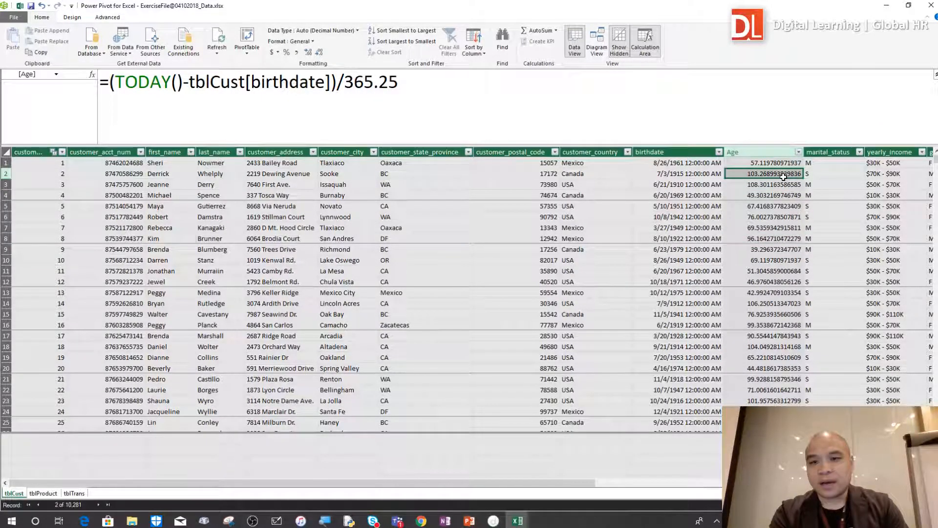
Switch to the Excel workbook and add the Age field to the rows of the empty PivotTable on Sheet1.
click(765, 216)
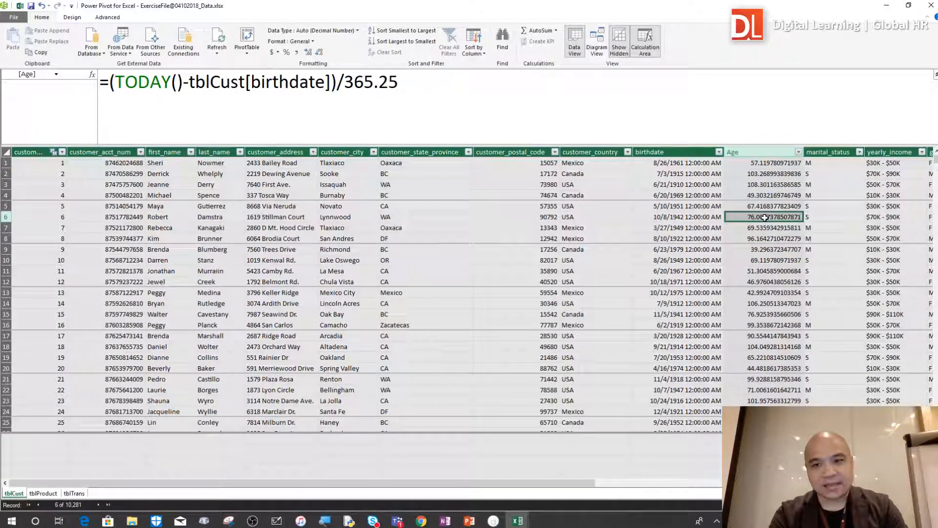
click(744, 177)
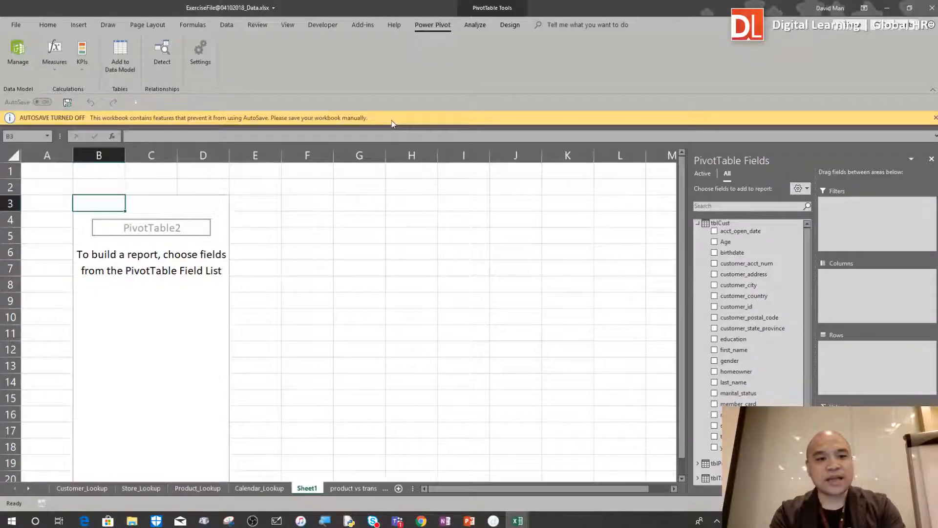
click(199, 302)
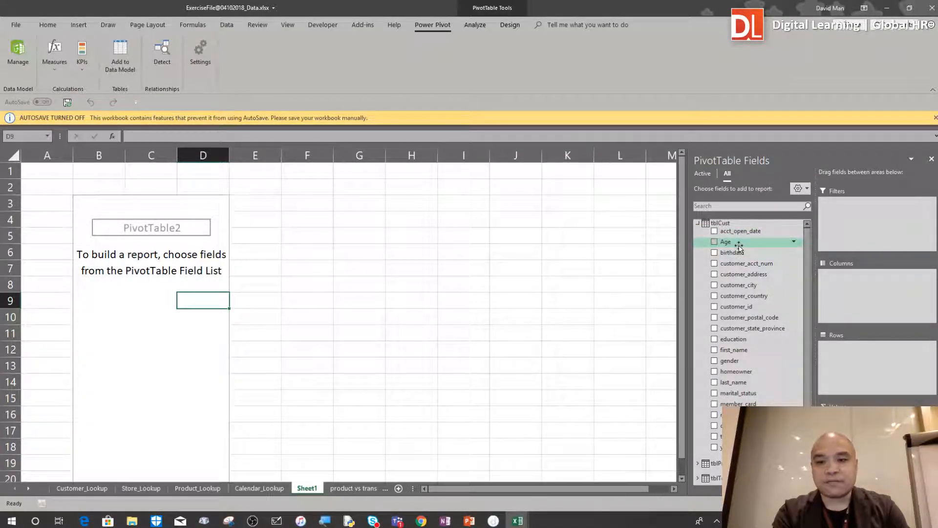
drag(740, 244, 848, 358)
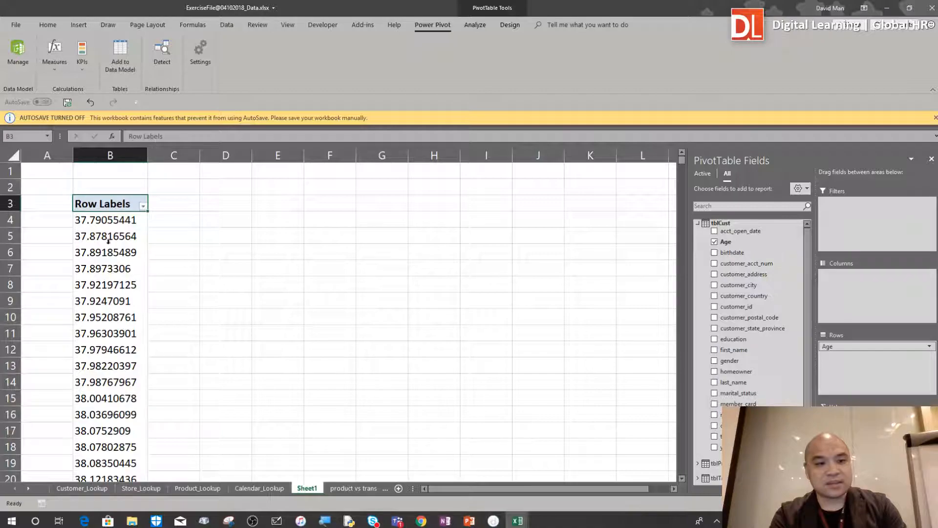
Add Total_Profit from tblTrans to the PivotTable's values, summed for each age.
click(107, 225)
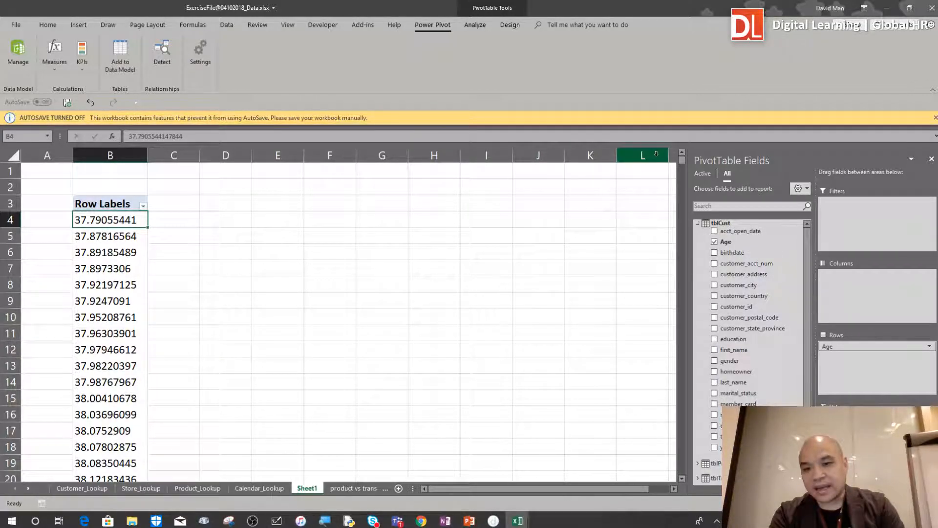
click(698, 223)
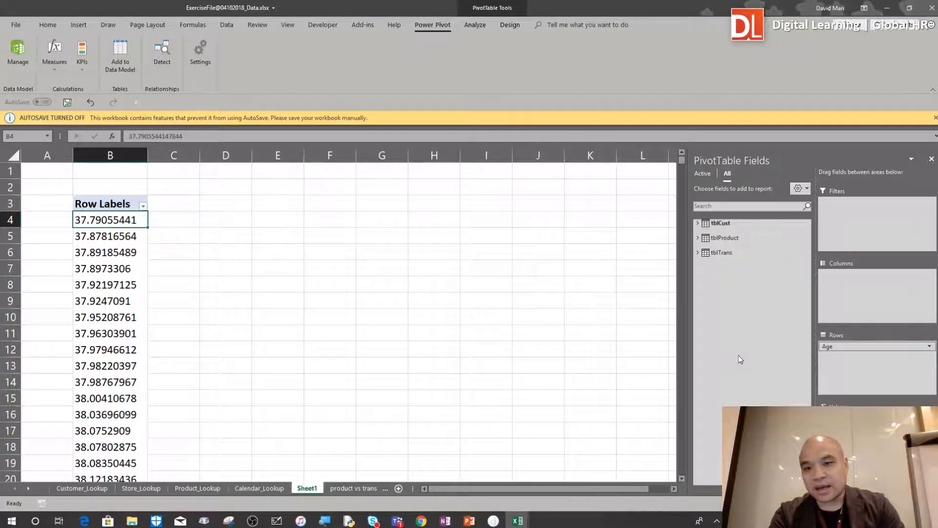
click(697, 253)
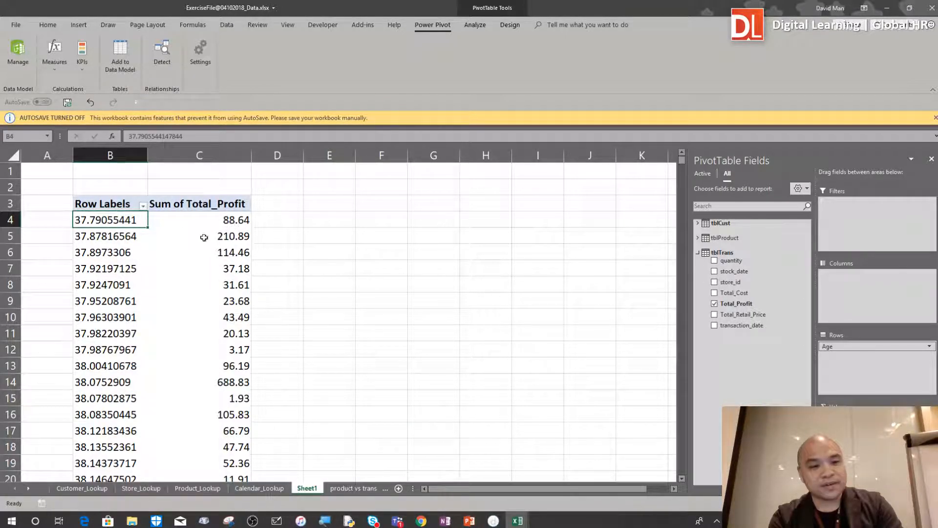
Examine the individual Age row labels alongside their Total_Profit sums in the PivotTable.
click(110, 242)
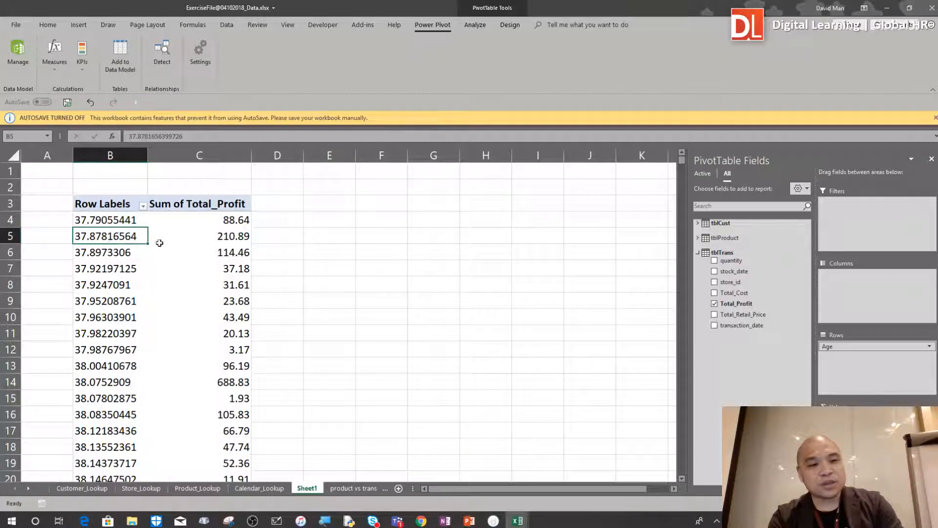
click(235, 242)
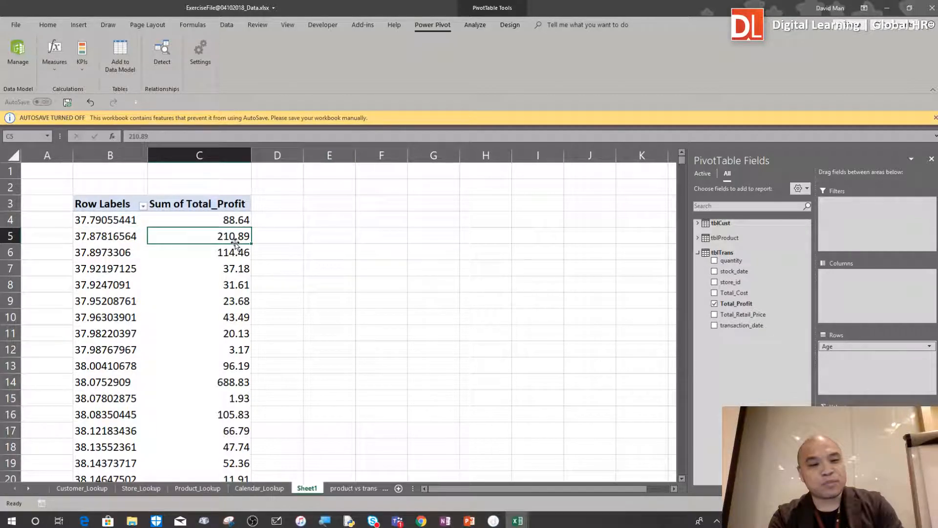
click(108, 224)
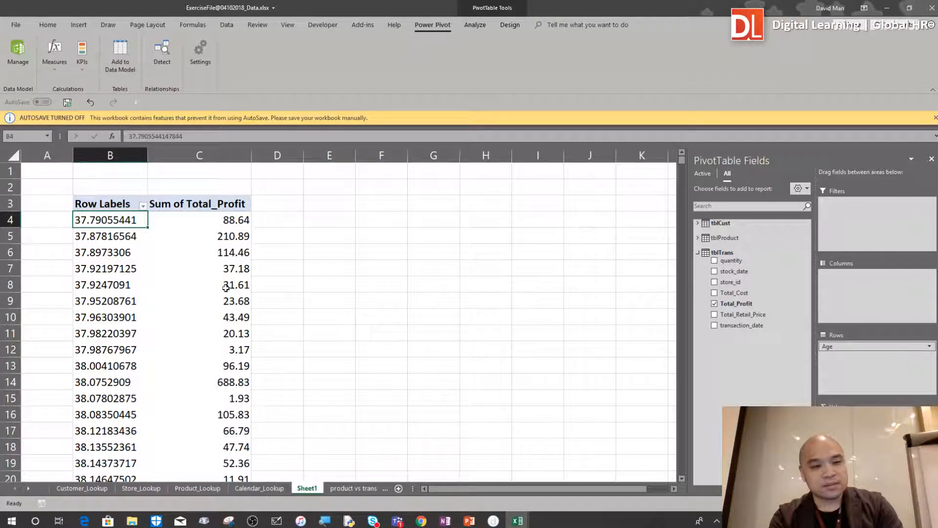
click(110, 321)
click(101, 266)
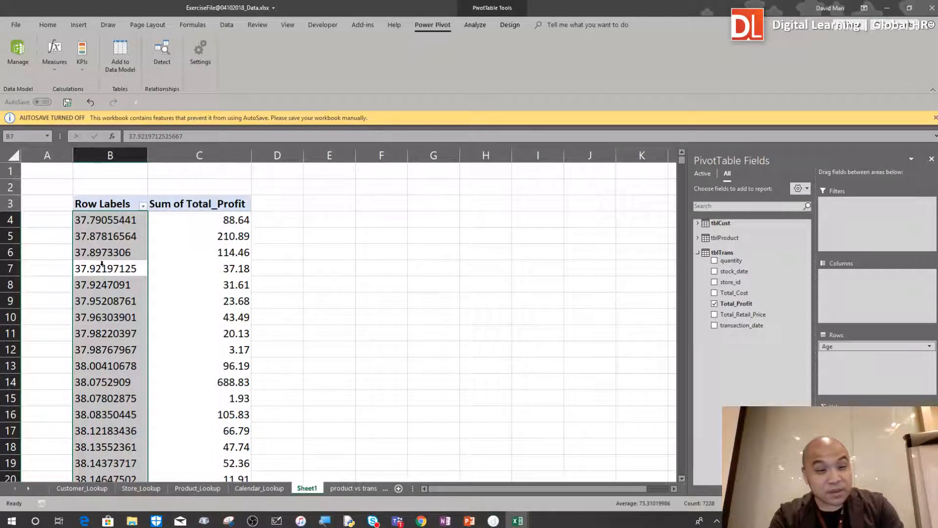
click(223, 272)
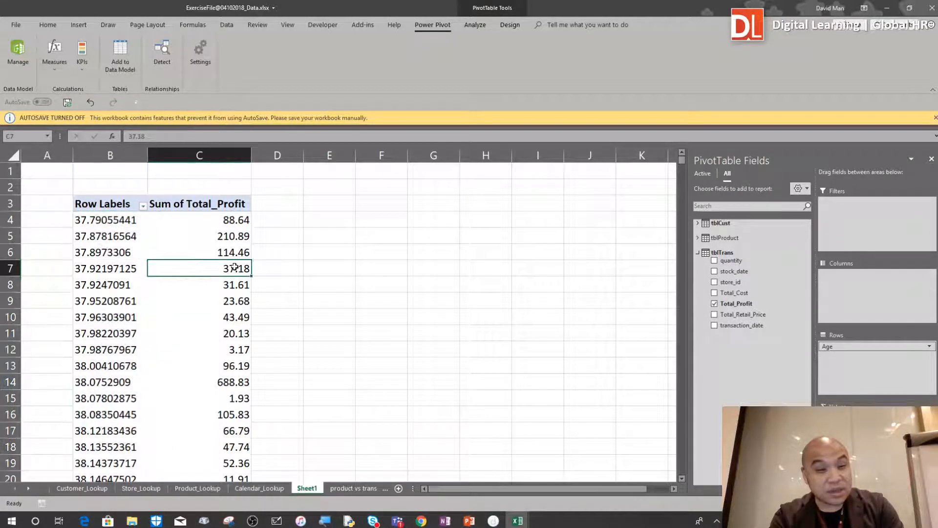
click(111, 251)
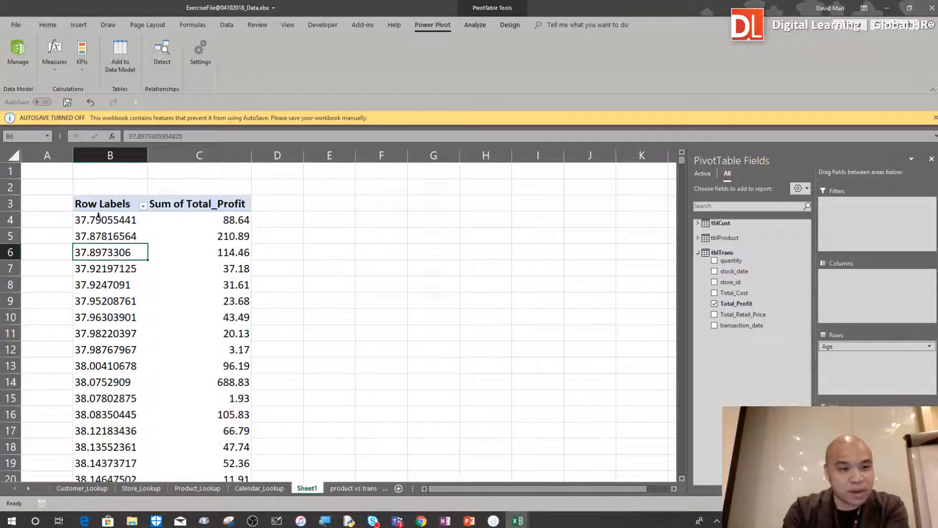
Try to group the PivotTable's Age row labels, starting from the first age.
click(115, 225)
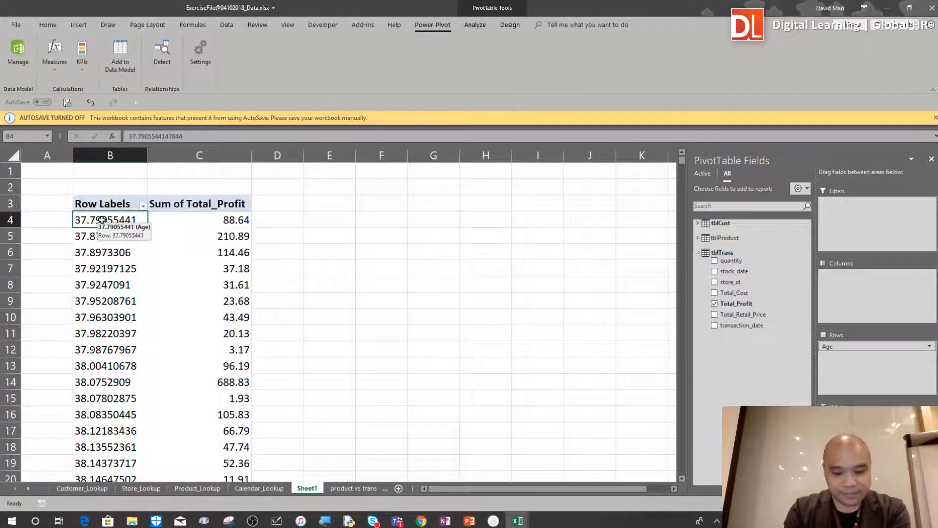
right_click(103, 222)
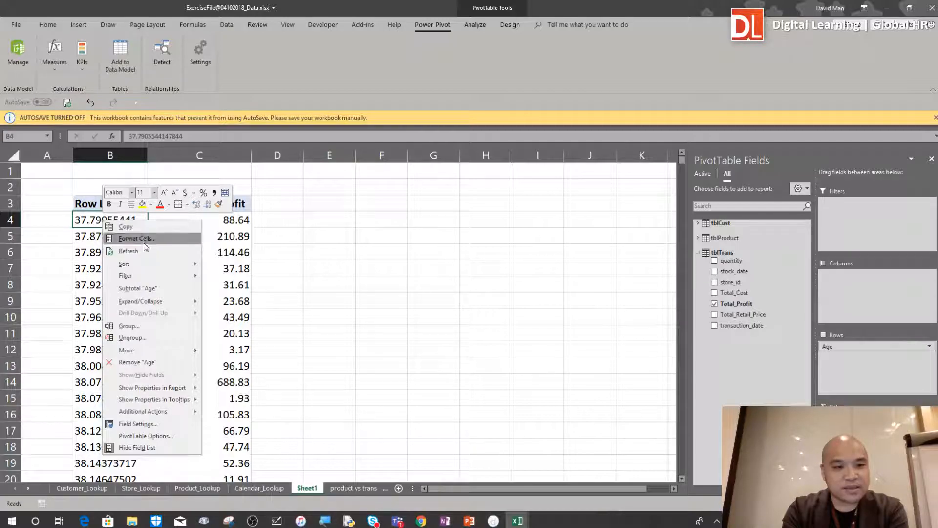
click(155, 326)
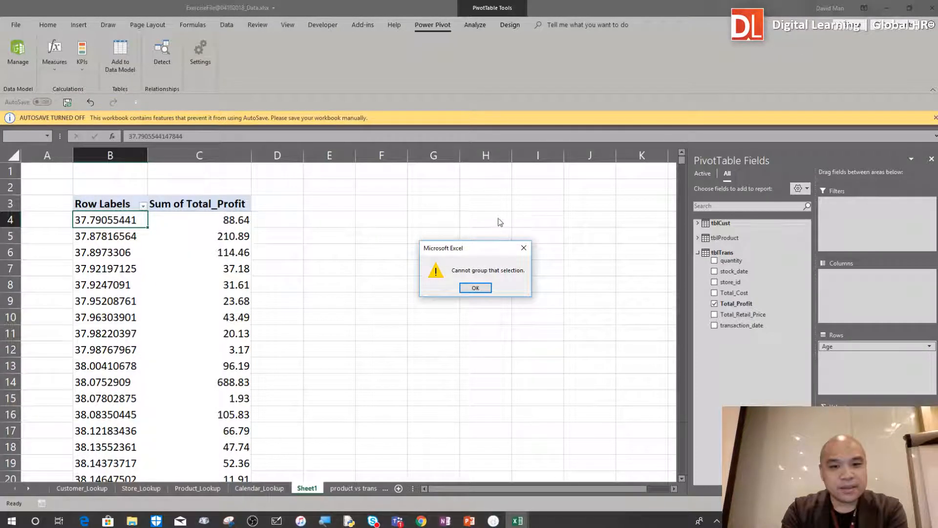
click(475, 288)
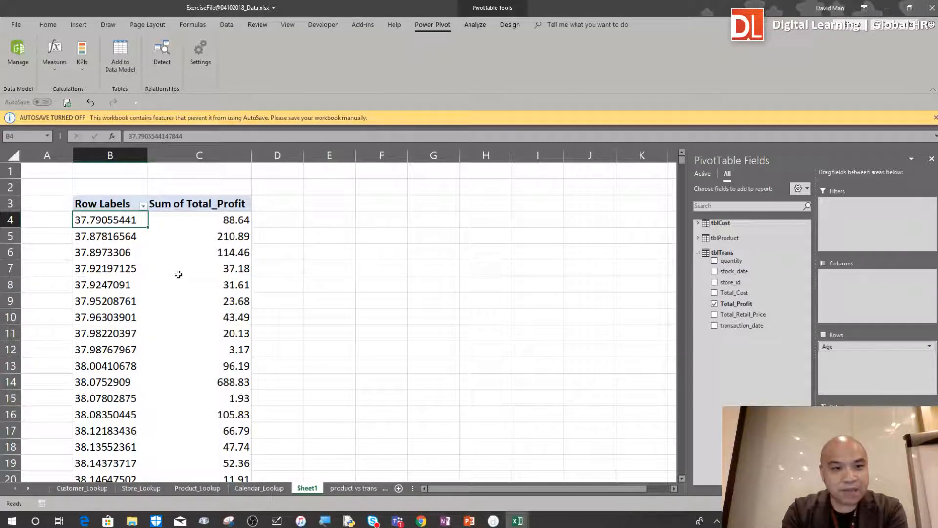
click(143, 205)
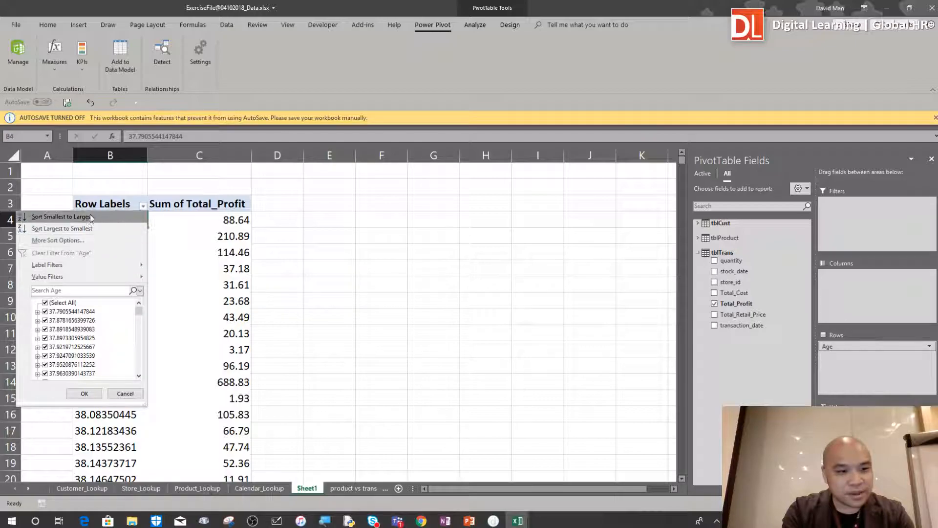
mouse_move(137, 271)
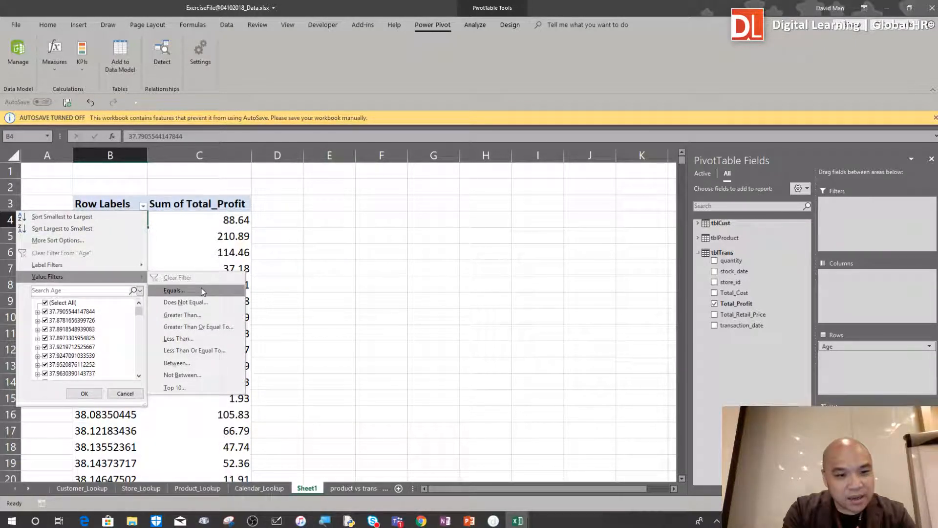
click(202, 291)
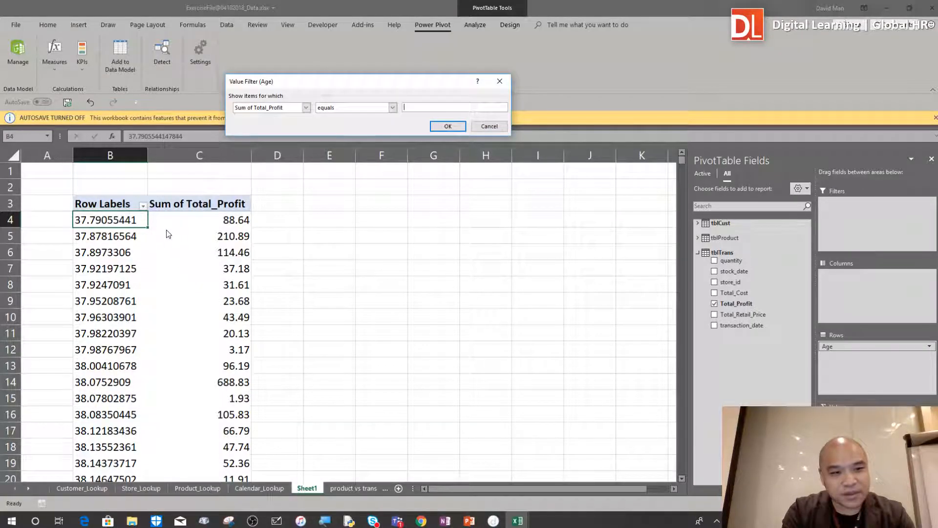
click(488, 126)
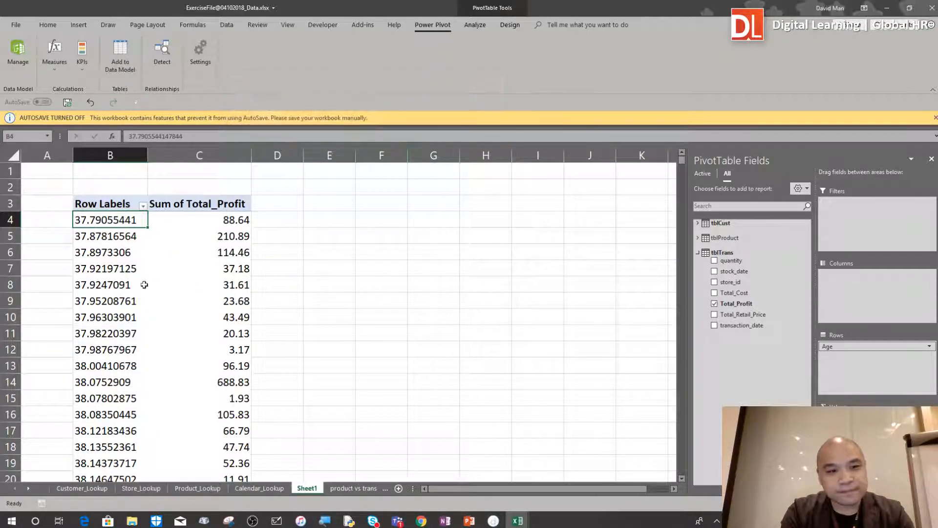
click(118, 293)
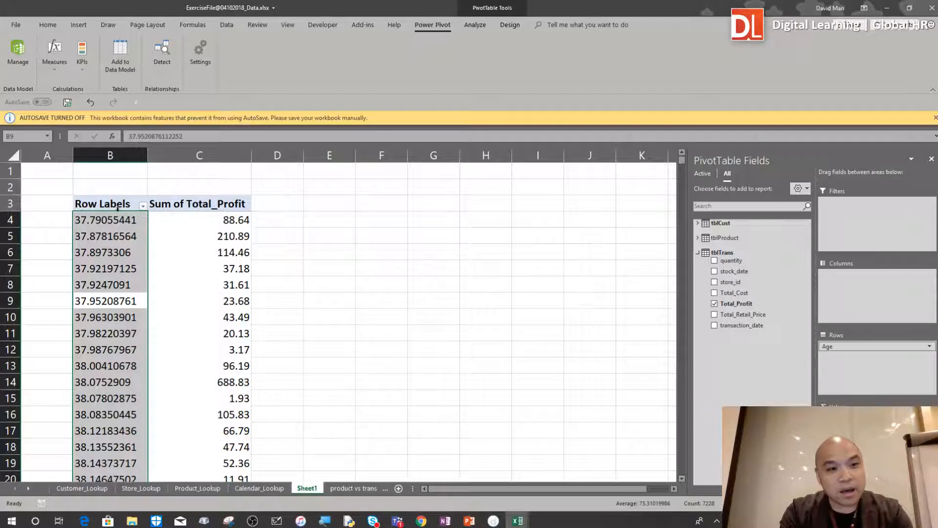
right_click(105, 247)
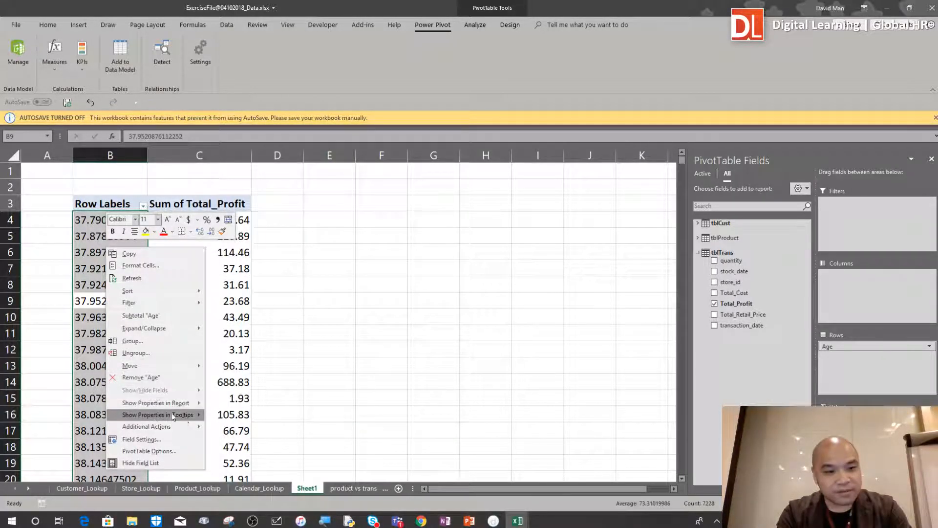
mouse_move(184, 415)
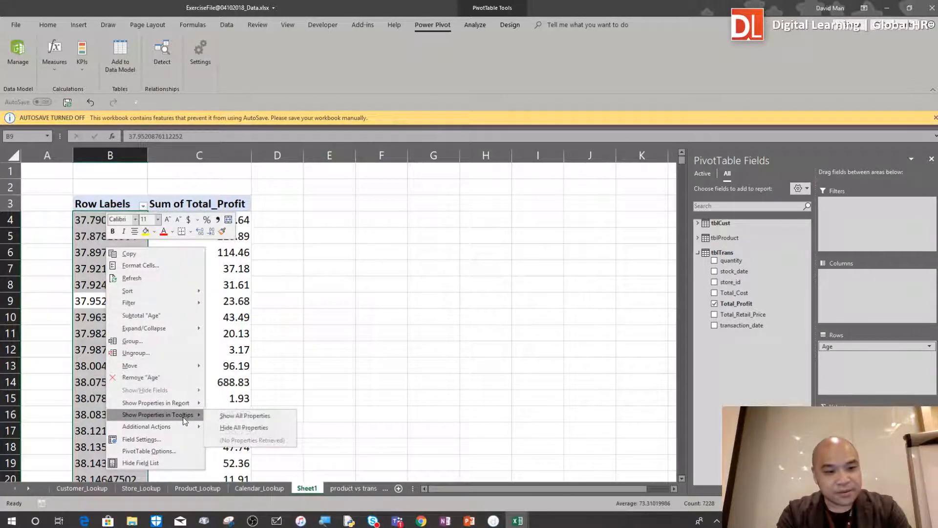
click(346, 242)
Try again to group the ages, this time from the second Age row label.
click(110, 237)
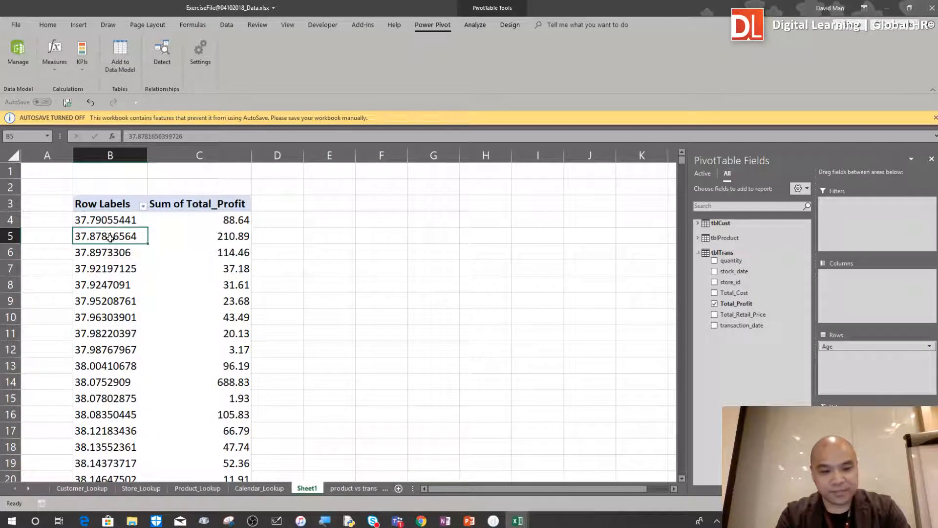
right_click(110, 237)
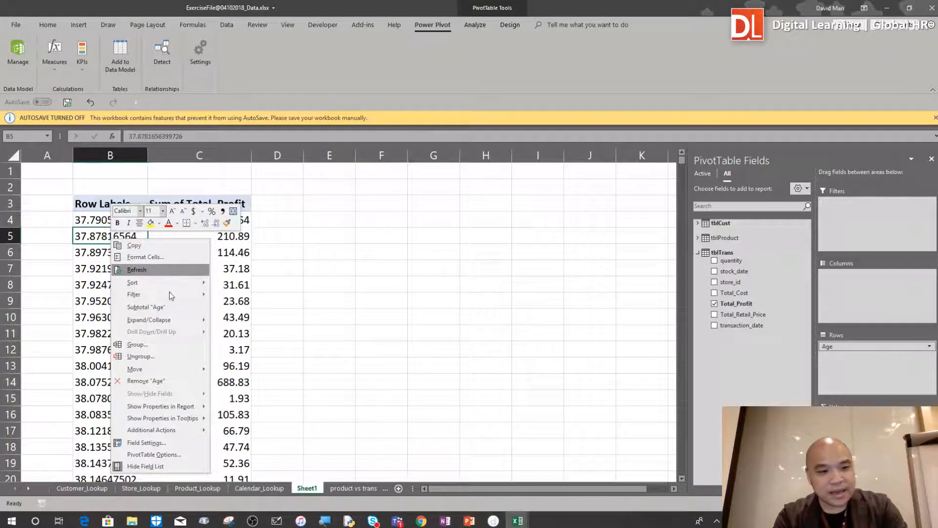
click(162, 344)
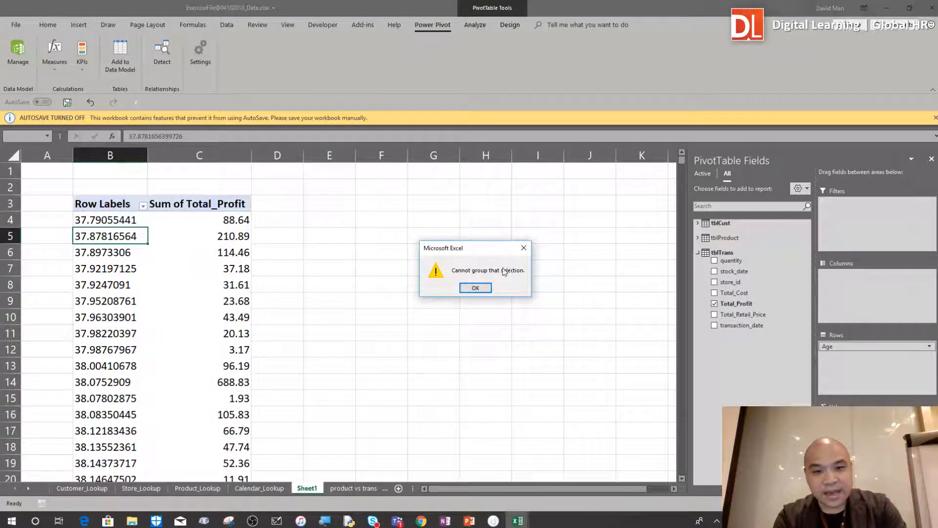
click(476, 288)
Review the long list of ungrouped decimal ages in the PivotTable's row labels.
click(127, 309)
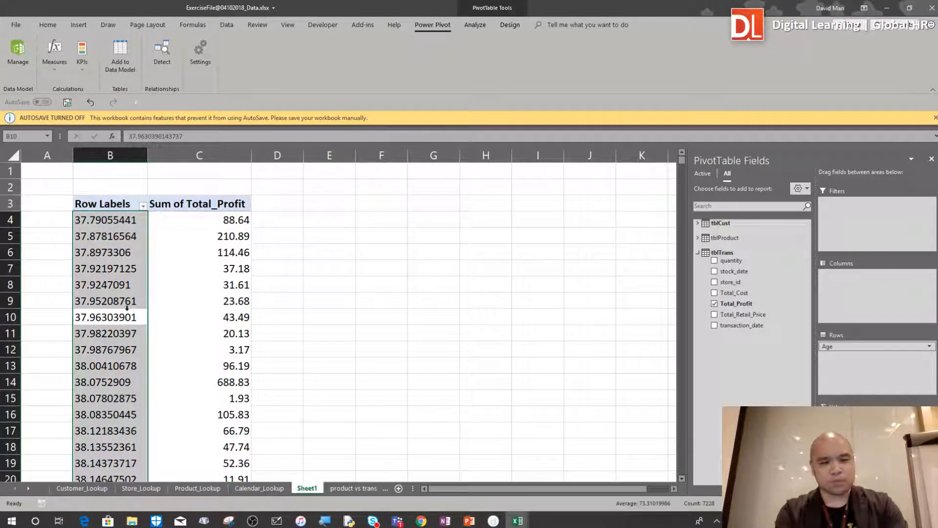
click(101, 288)
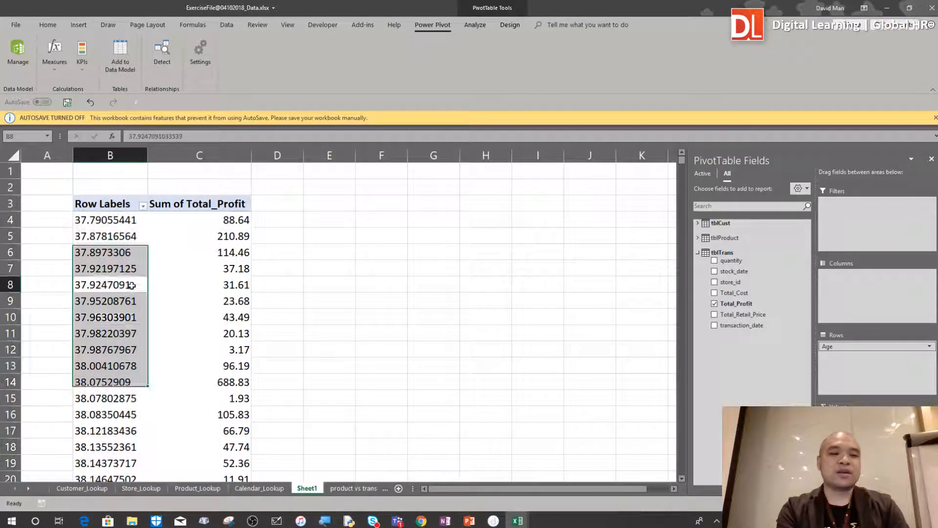
right_click(125, 255)
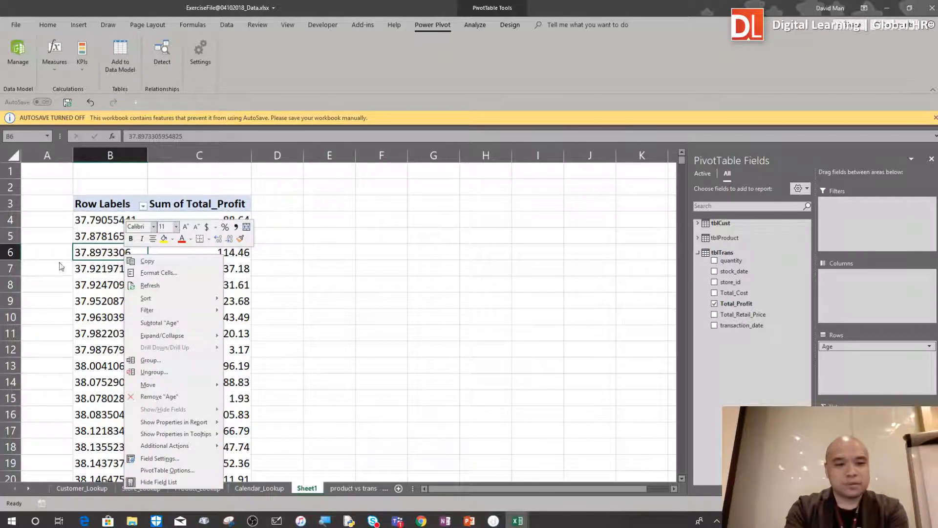
key(Escape)
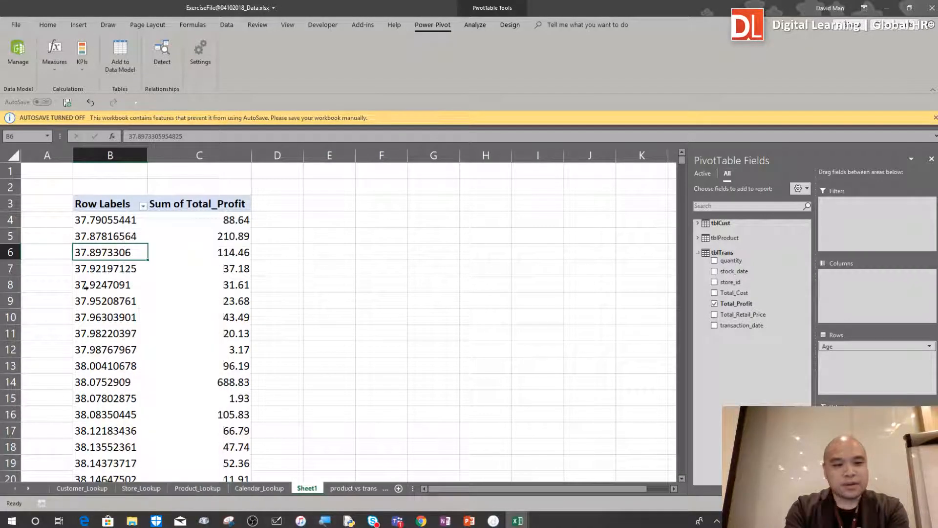
click(122, 226)
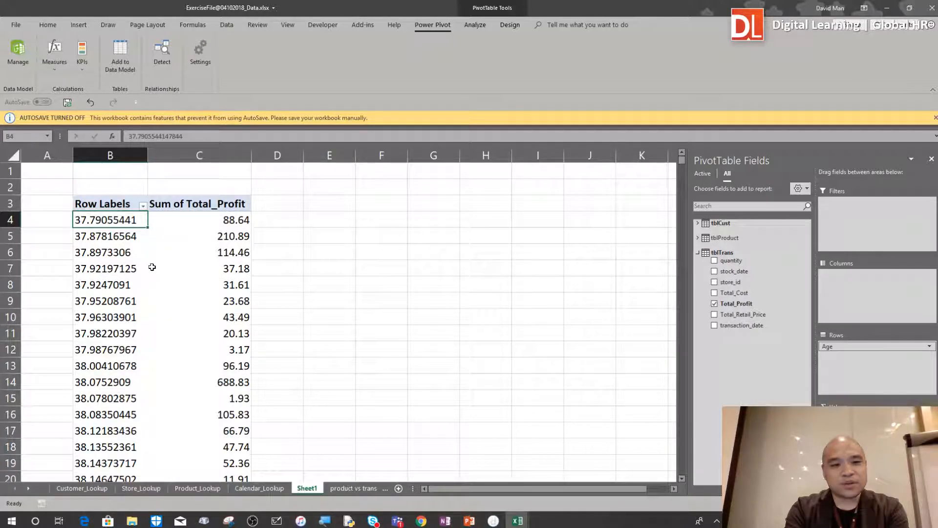
scroll(151, 267, down, 20)
scroll(152, 267, down, 8)
scroll(152, 267, up, 20)
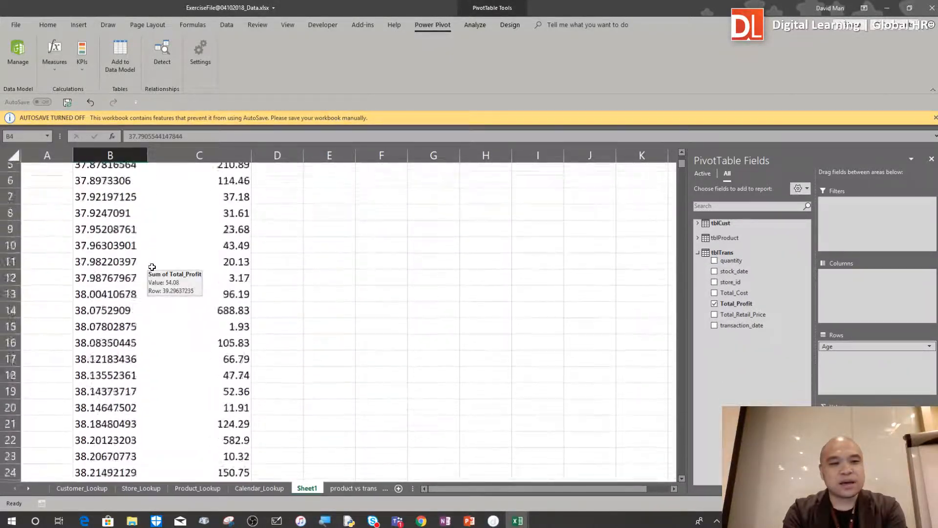
scroll(152, 266, up, 5)
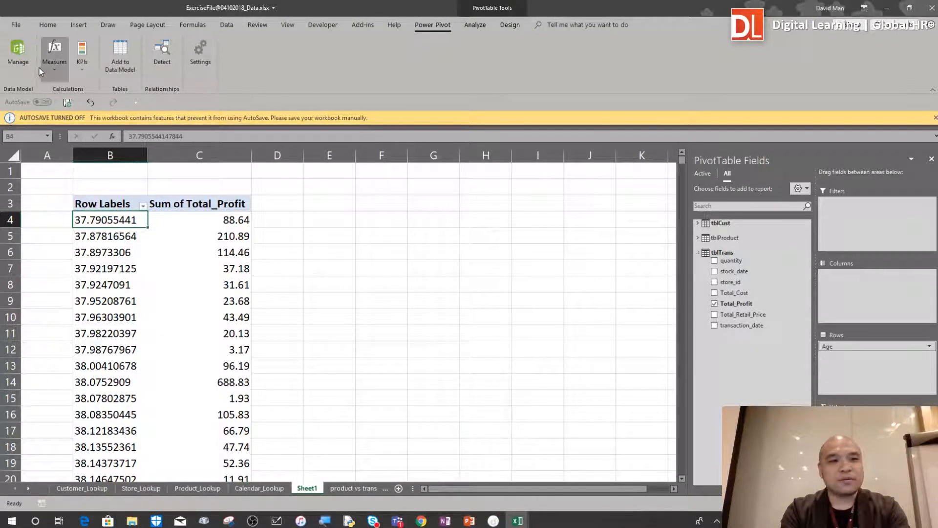
Open the Power Pivot data model window and select the calculated Age column in the tblCust table.
right_click(17, 62)
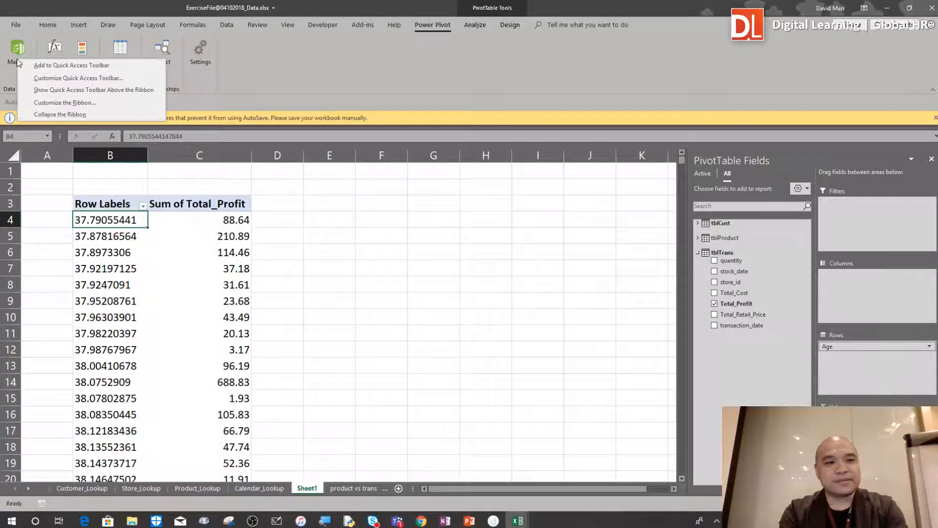
right_click(240, 4)
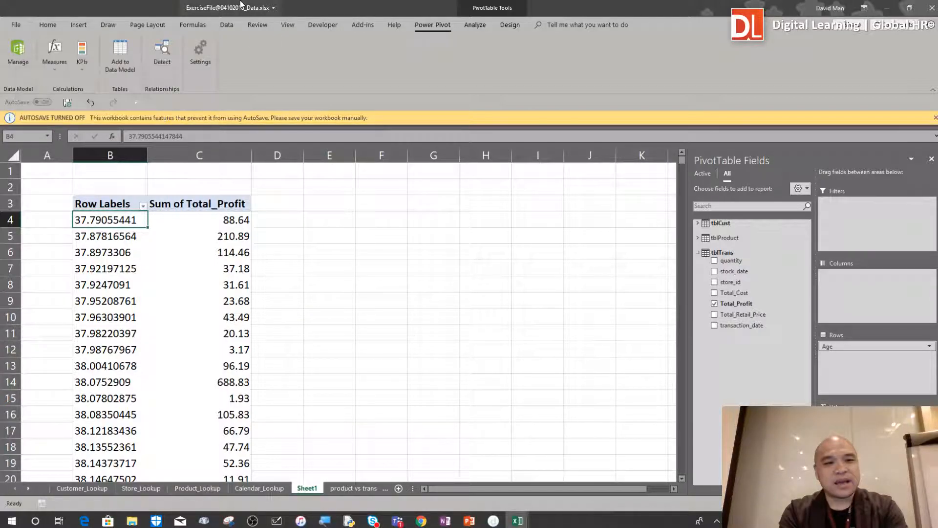
right_click(23, 49)
click(15, 50)
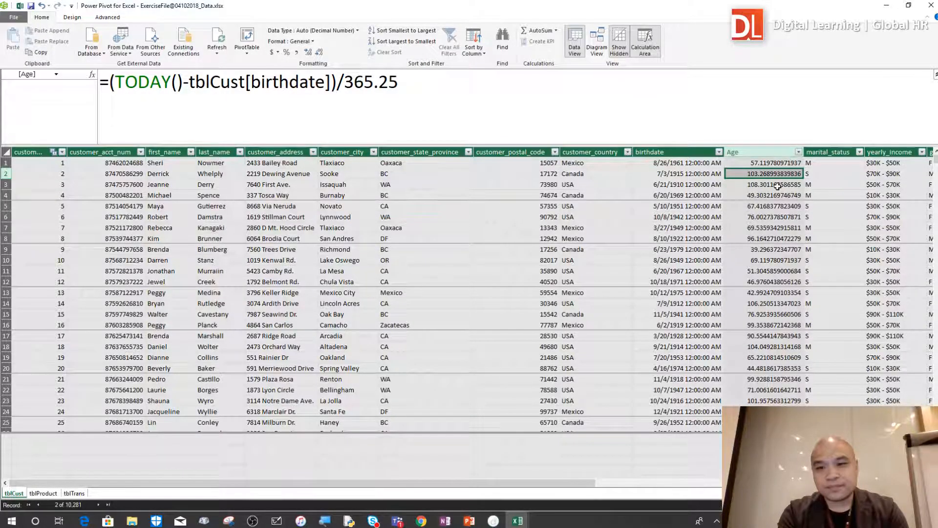
click(760, 216)
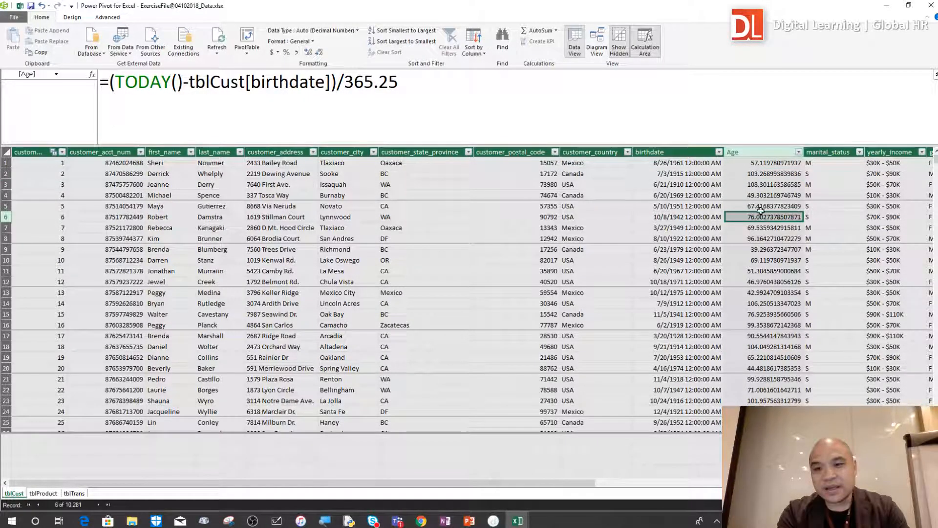
click(763, 162)
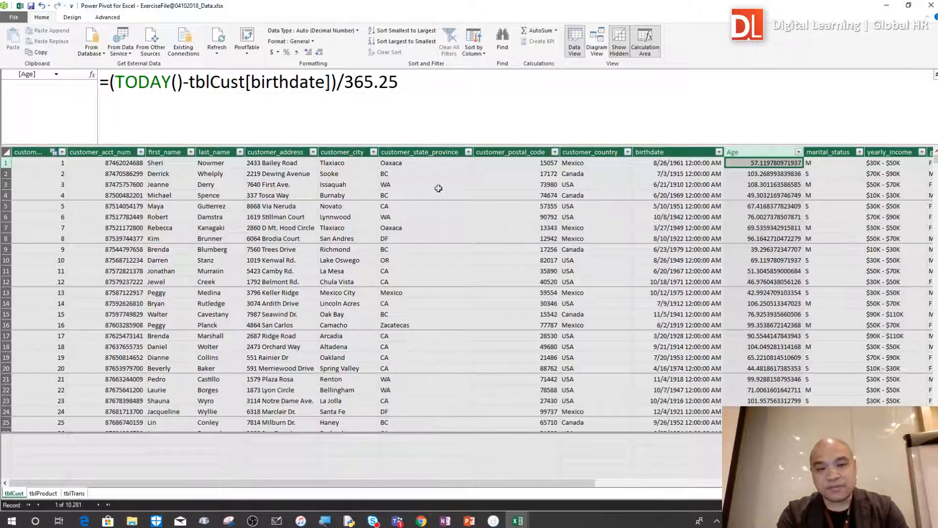
Wrap the Age column's formula in INT, giving =INT((TODAY()-tblCust[birthdate])/365.25), and return to the PivotTable worksheet.
click(109, 82)
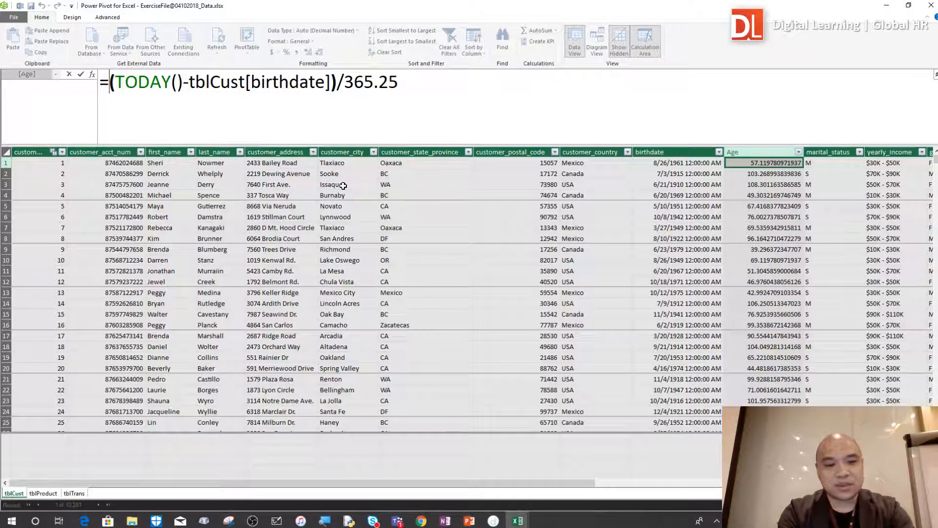
text(int)
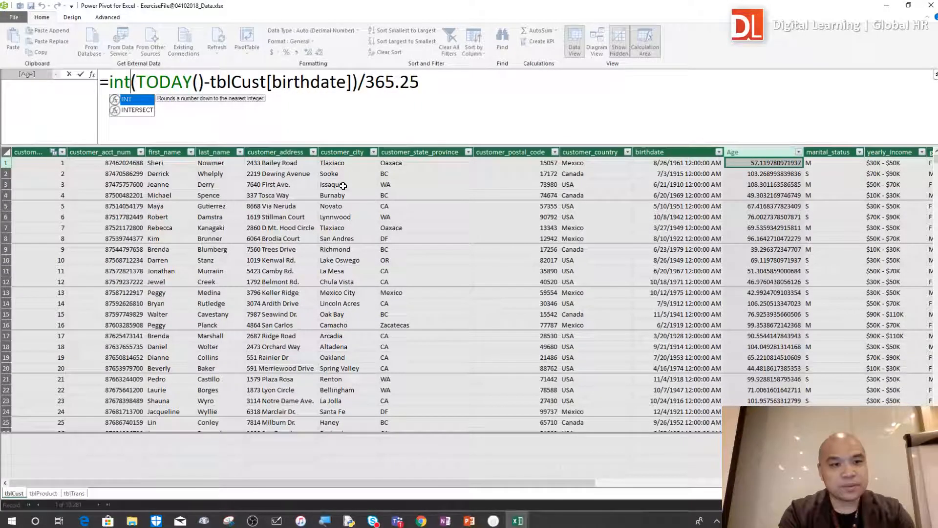
text(()
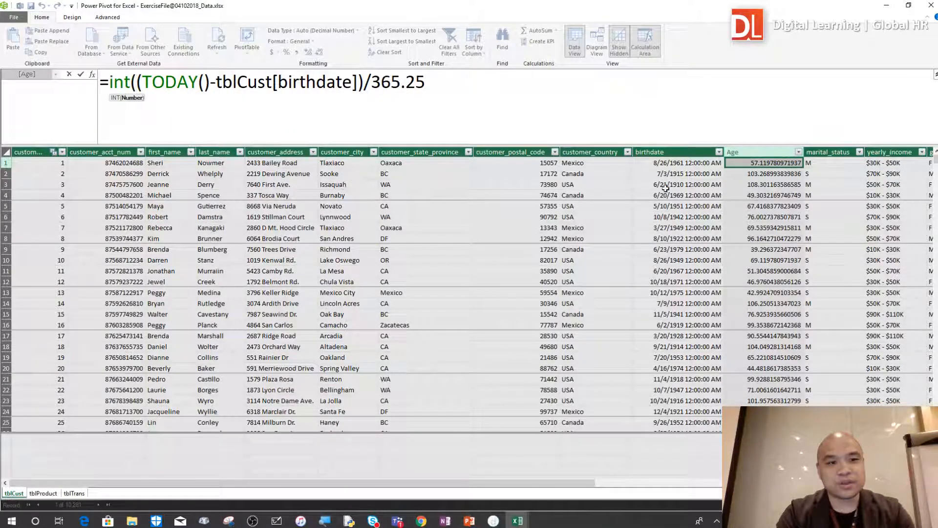
click(502, 87)
text())
key(Return)
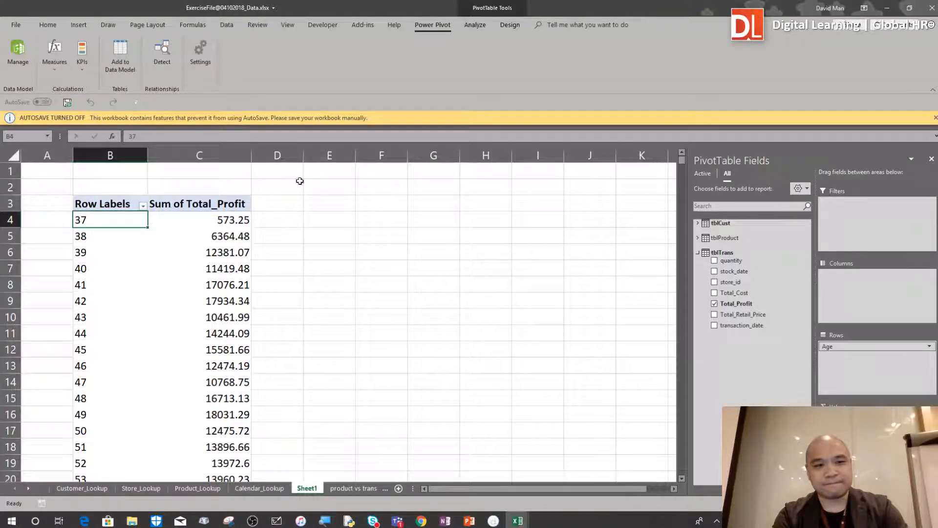
Try to group the whole-number ages in the PivotTable, starting from the row label 39.
click(174, 288)
click(86, 254)
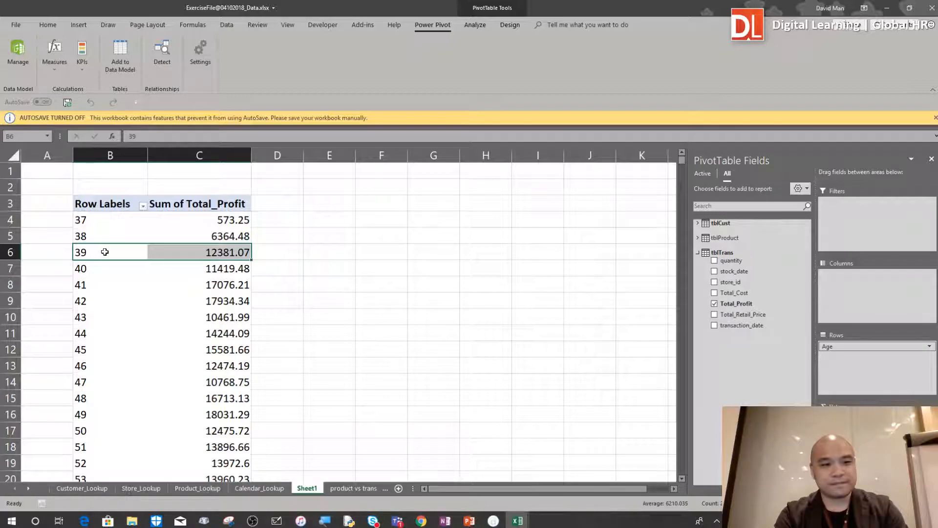
click(105, 252)
right_click(107, 255)
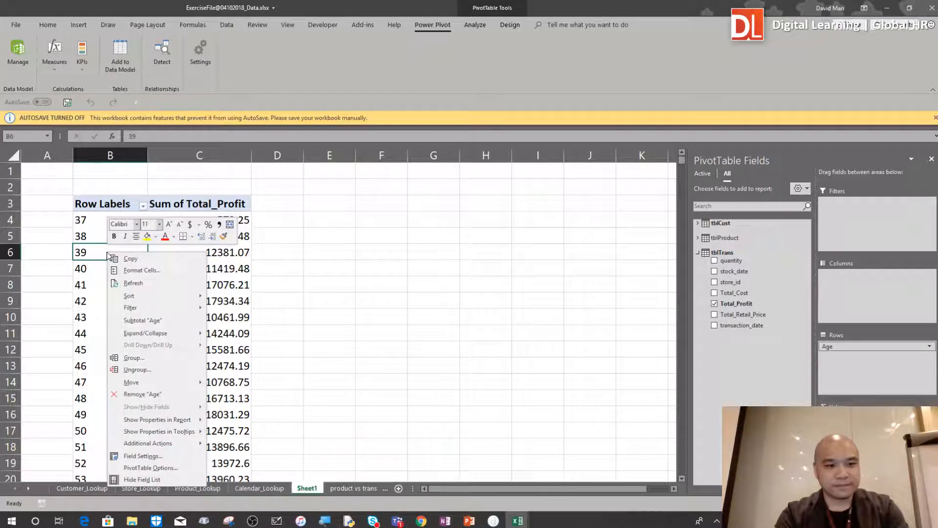
mouse_move(184, 295)
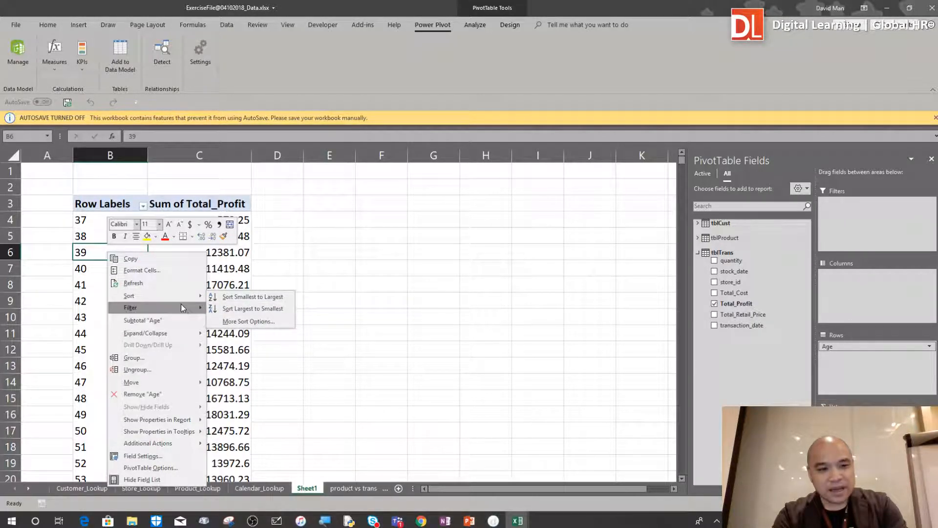
click(176, 358)
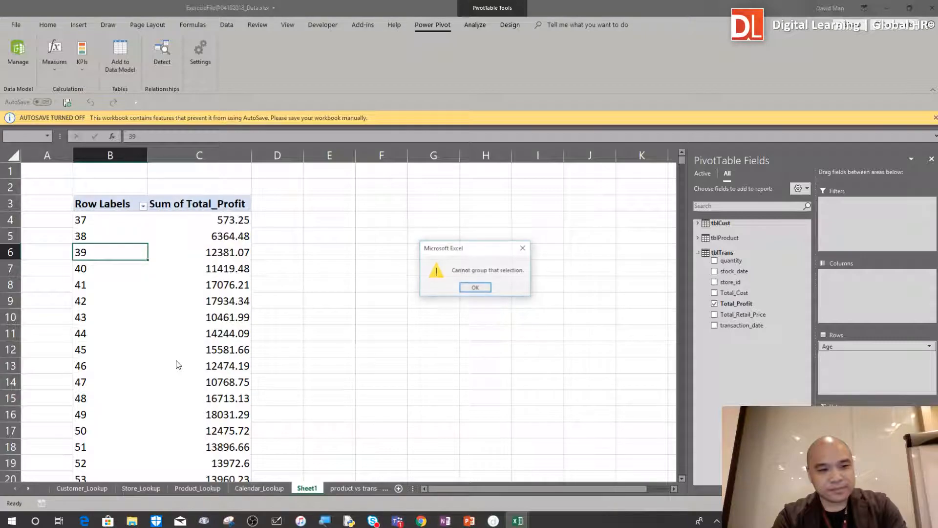
click(474, 288)
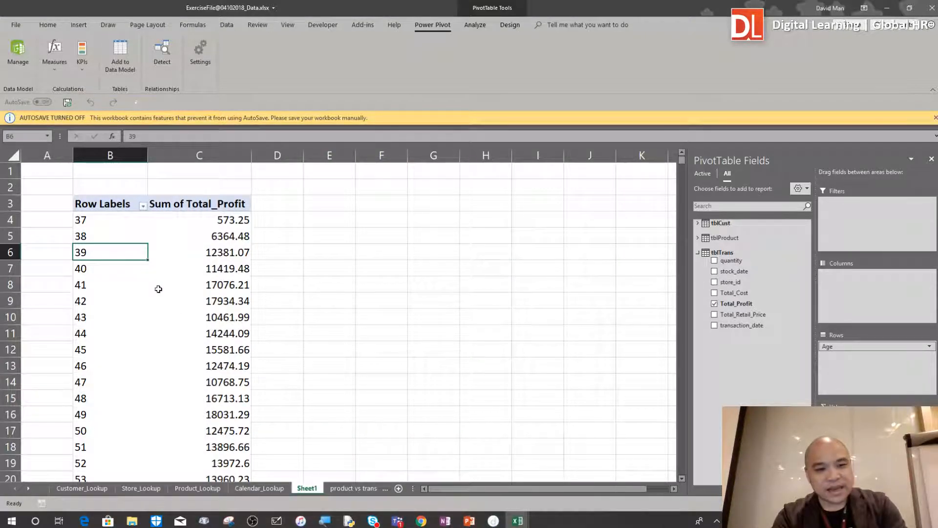
Examine the whole-number Age row labels and their Total_Profit sums throughout the length of the PivotTable.
click(159, 312)
scroll(159, 312, down, 2)
scroll(159, 311, up, 2)
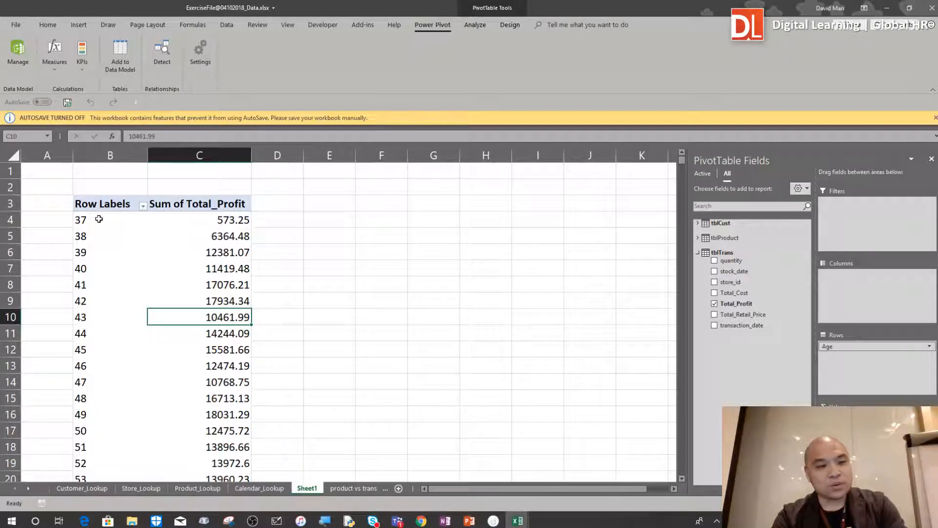
click(98, 219)
click(176, 221)
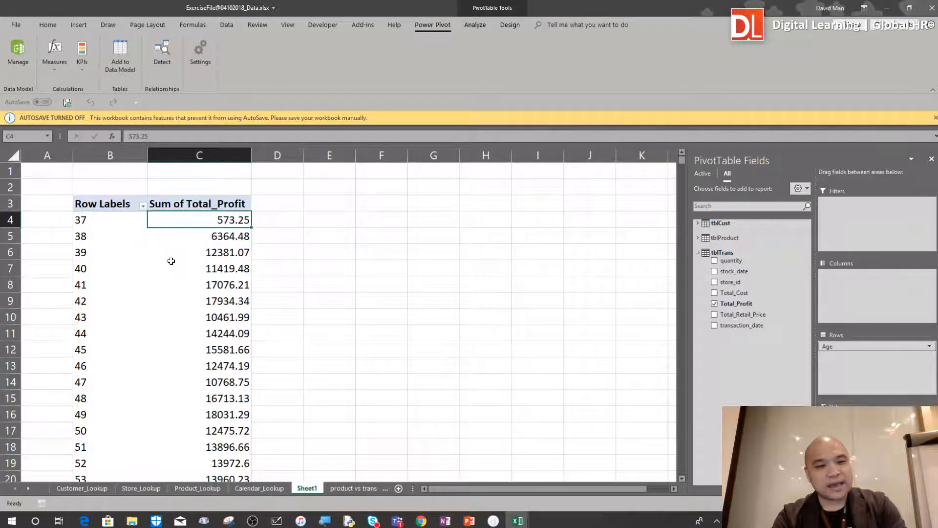
click(94, 219)
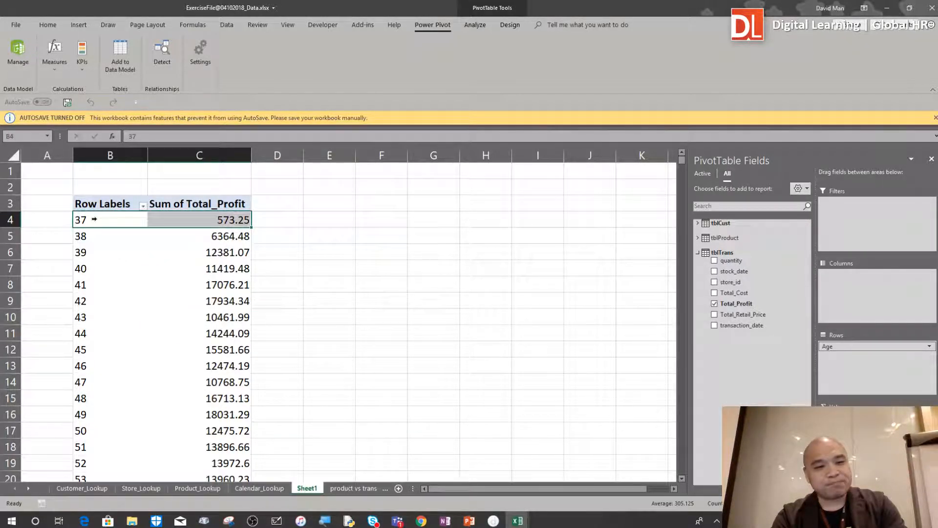
click(92, 235)
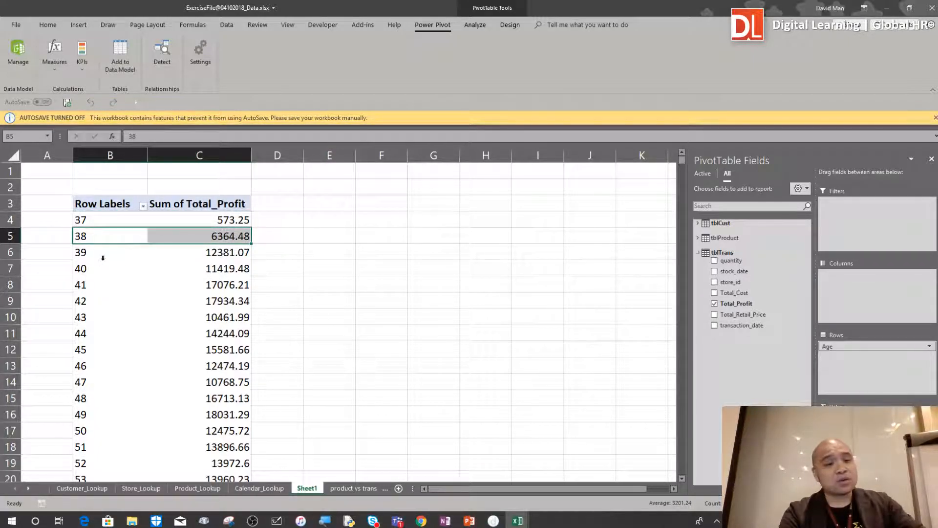
click(103, 258)
click(101, 242)
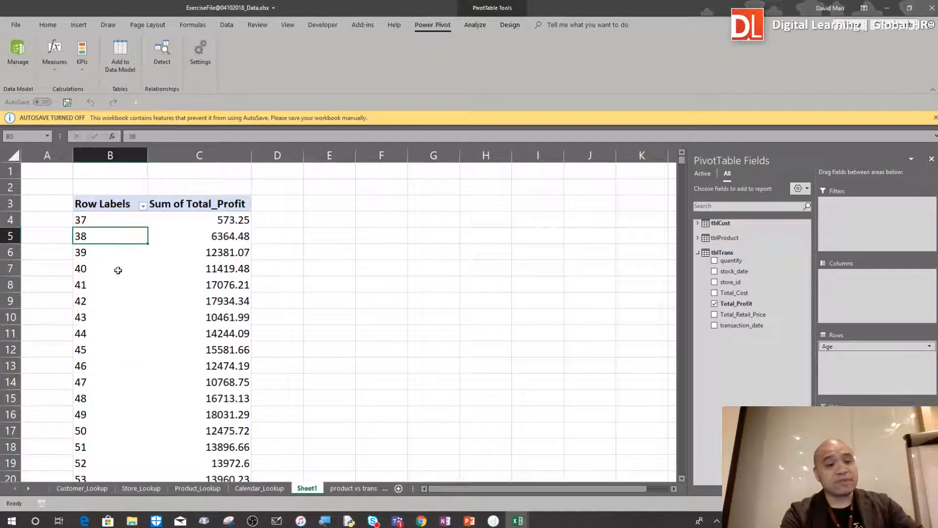
click(110, 292)
click(86, 252)
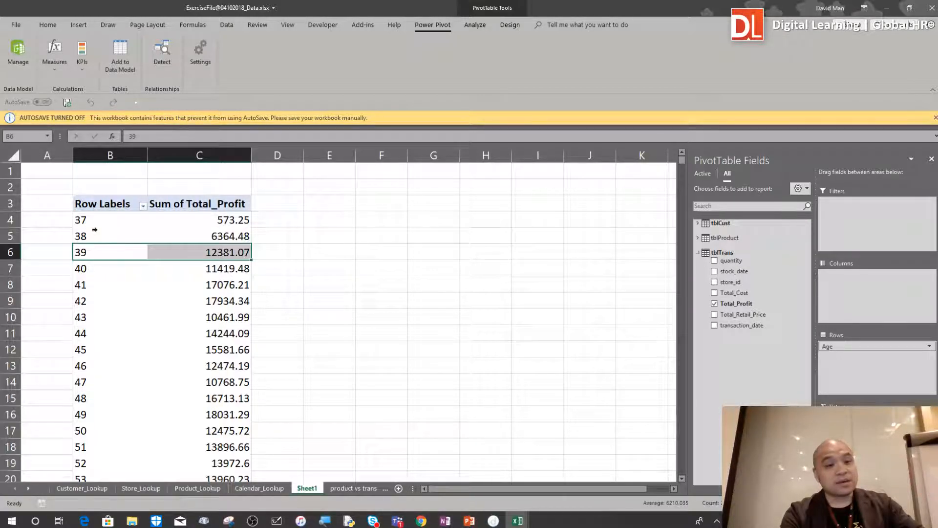
click(98, 221)
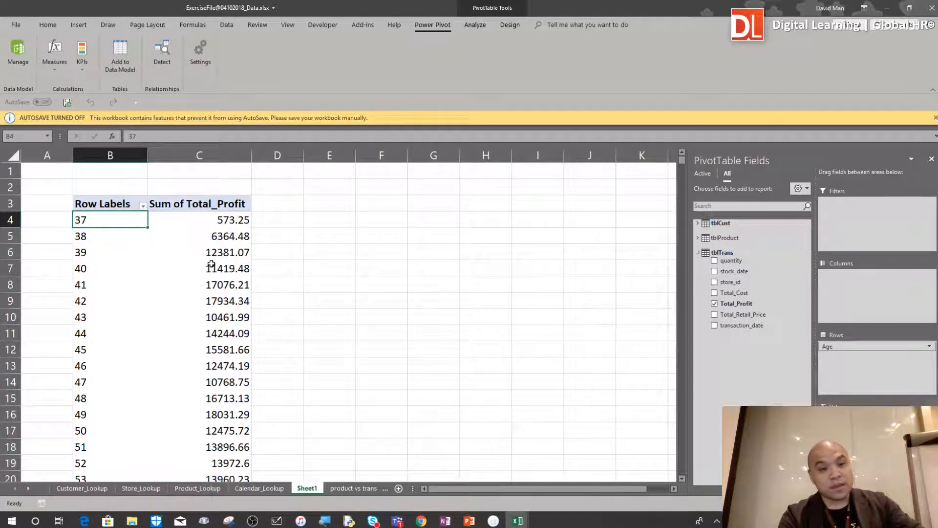
scroll(211, 264, down, 14)
scroll(211, 264, down, 12)
scroll(211, 264, up, 20)
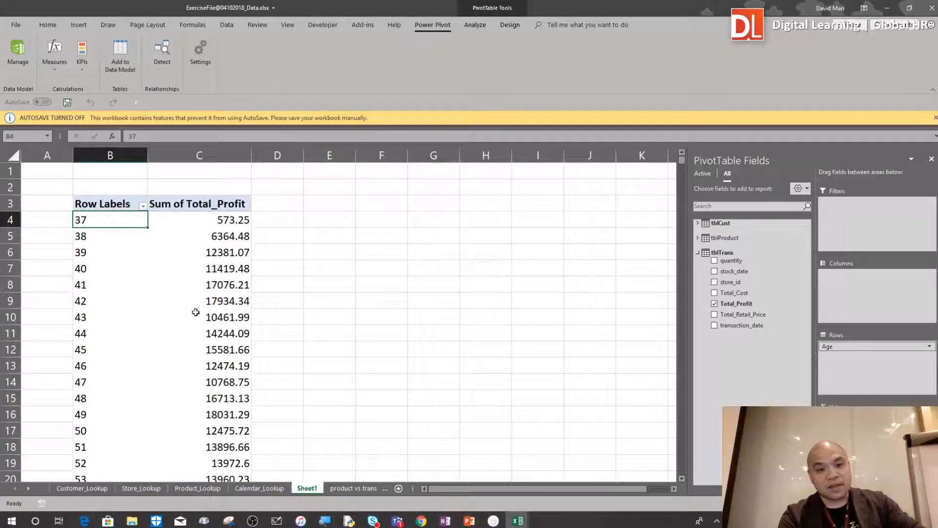
scroll(206, 304, down, 2)
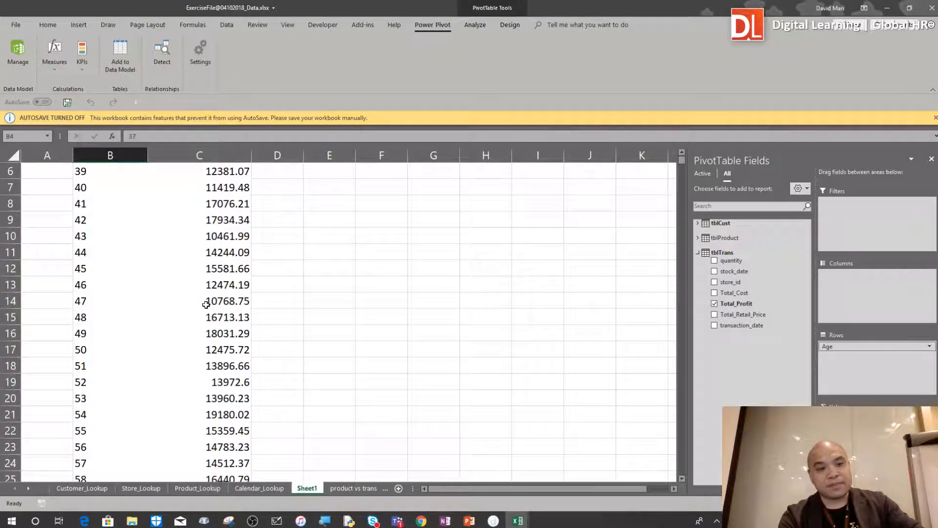
scroll(206, 304, up, 2)
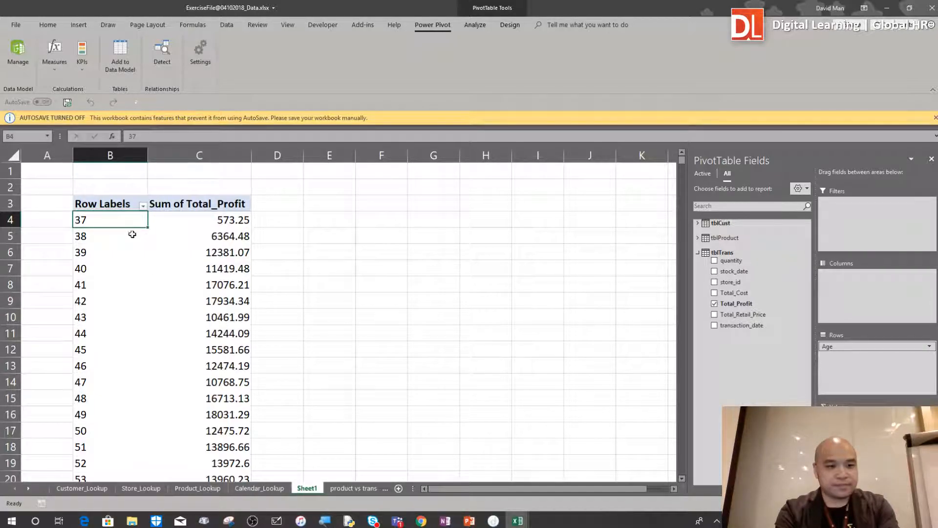
Widen the Sum of Total_Profit column to roughly three times its width.
drag(251, 152, 448, 152)
click(357, 262)
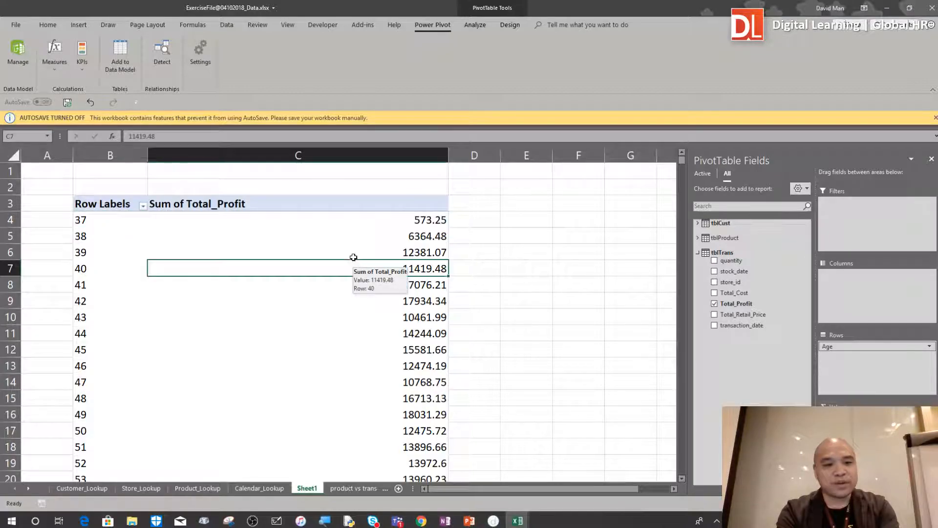
Apply red solid-fill data bars to the Total_Profit sums in C4:C75, leaving out the Grand Total, and widen column C further.
click(353, 218)
key(shift+Down)
key(shift+Down)
key(shift+Down)
key(shift+Down)
key(shift+Down)
key(shift+Down)
key(shift+Down)
key(shift+Down)
key(shift+Down)
key(shift+Down)
key(shift+Down)
key(shift+Down)
key(shift+Down)
key(shift+Down)
key(shift+Down)
key(shift+Down)
key(shift+Down)
key(shift+Down)
key(shift+Down)
key(shift+Down)
key(shift+Down)
key(shift+Down)
key(shift+Down)
key(shift+Down)
key(shift+Down)
key(shift+Down)
key(shift+Down)
key(shift+Down)
key(shift+Down)
key(shift+Down)
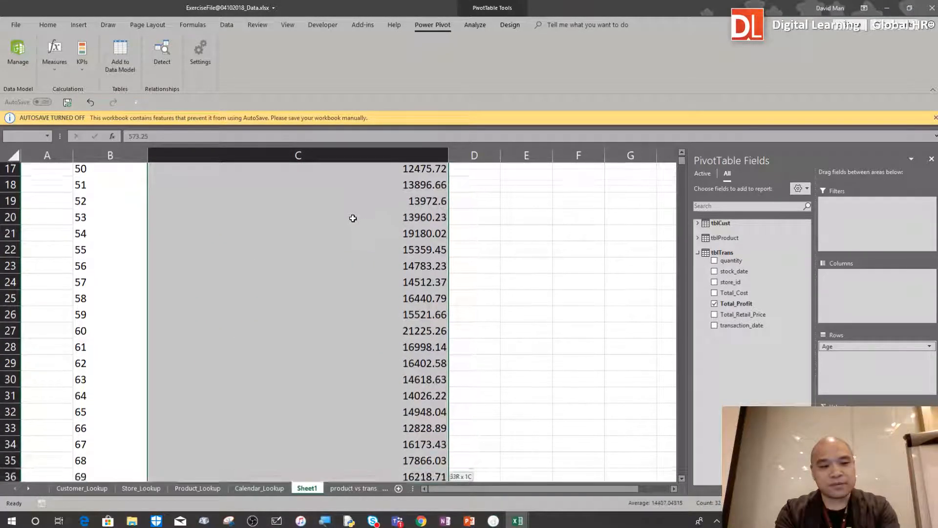
key(shift+Down)
key(shift+Down)
key(shift+Down)
key(shift+Down)
key(shift+Down)
key(shift+Down)
key(shift+Down)
key(shift+Down)
key(shift+Down)
key(shift+Down)
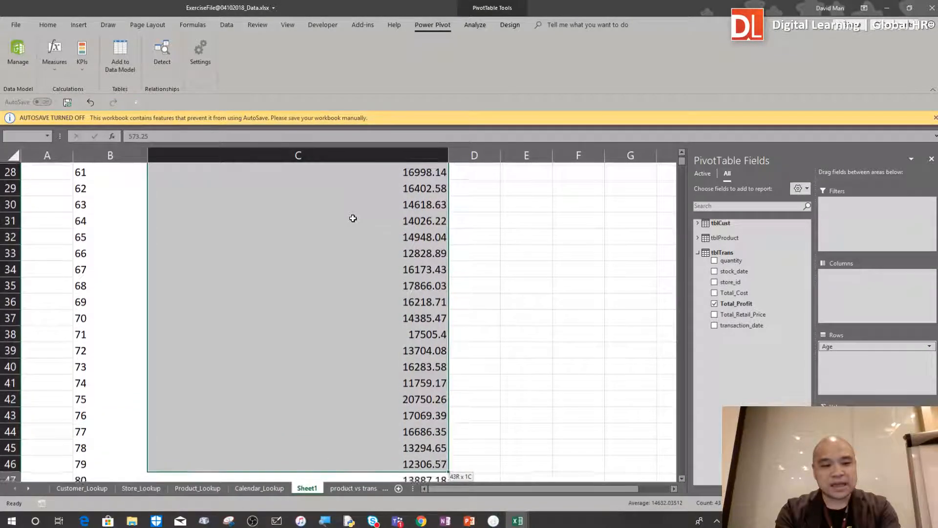
key(shift+Down)
key(shift+Down)
key(shift+Down)
key(shift+Down)
key(shift+Down)
key(shift+Down)
key(shift+Down)
key(shift+Down)
key(shift+Down)
key(shift+Down)
key(shift+Down)
key(shift+Down)
key(shift+Down)
key(shift+Down)
key(shift+Down)
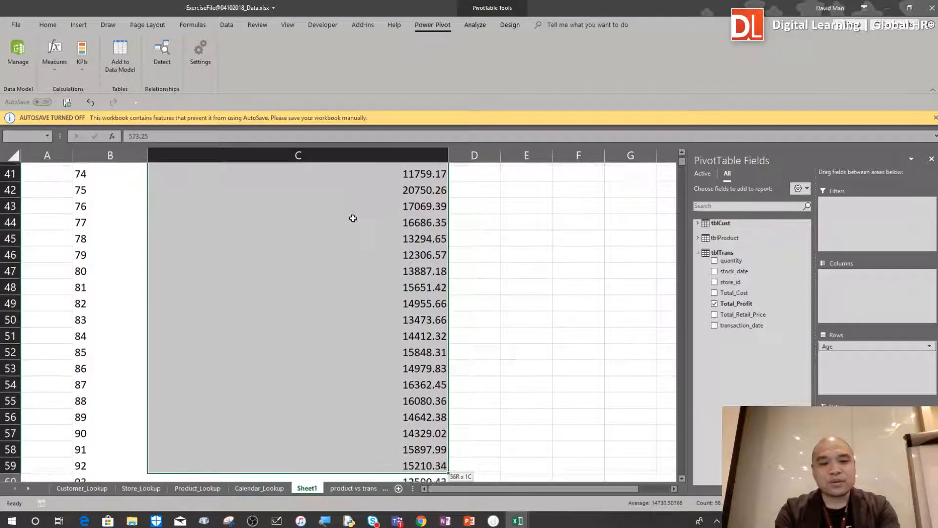
key(shift+Down)
key(shift+Down)
key(shift+Down)
key(shift+Down)
key(shift+Down)
key(shift+Down)
key(shift+Down)
key(shift+Down)
key(shift+Down)
key(shift+Down)
key(shift+Down)
key(shift+Down)
key(shift+Down)
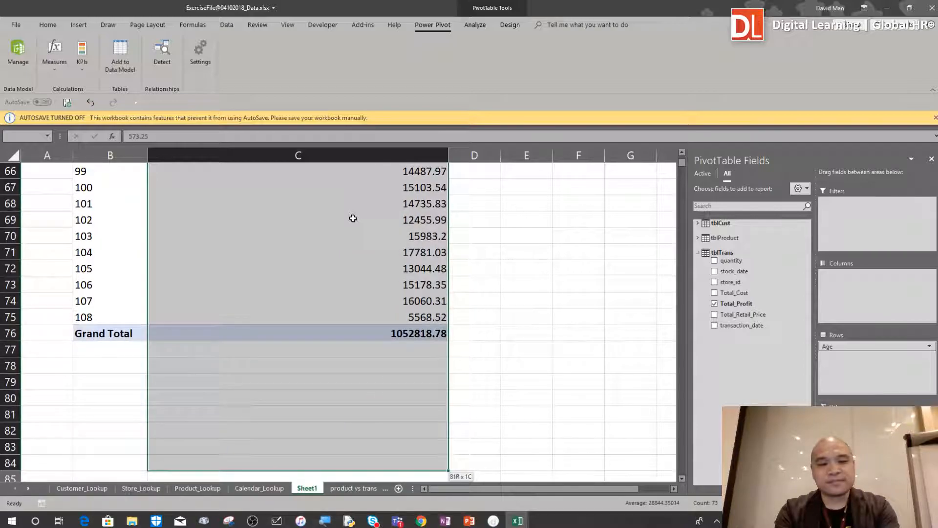
key(shift+Up)
key(shift+Up)
key(shift+Up)
key(shift+Up)
key(shift+Up)
key(shift+Up)
key(shift+Up)
key(shift+Up)
key(shift+Up)
key(shift+Up)
key(shift+Up)
key(shift+Down)
key(shift+Down)
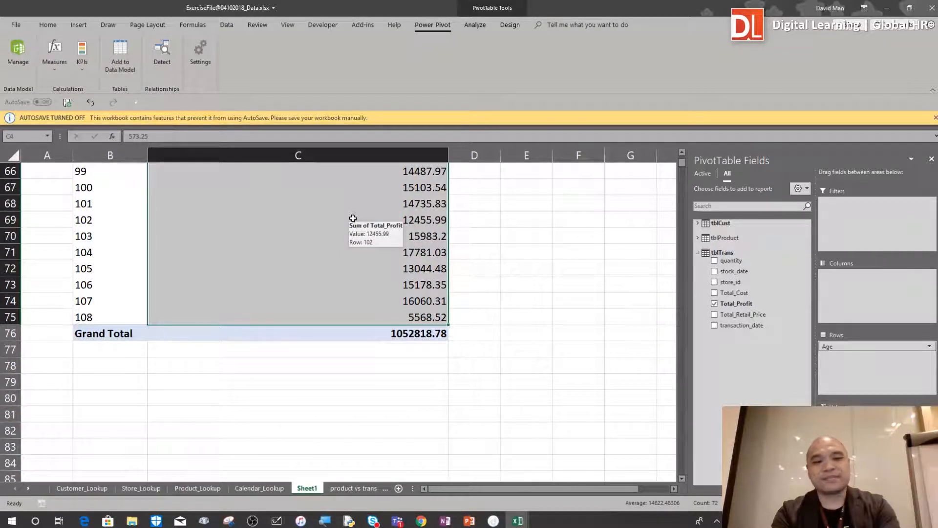
scroll(352, 218, up, 20)
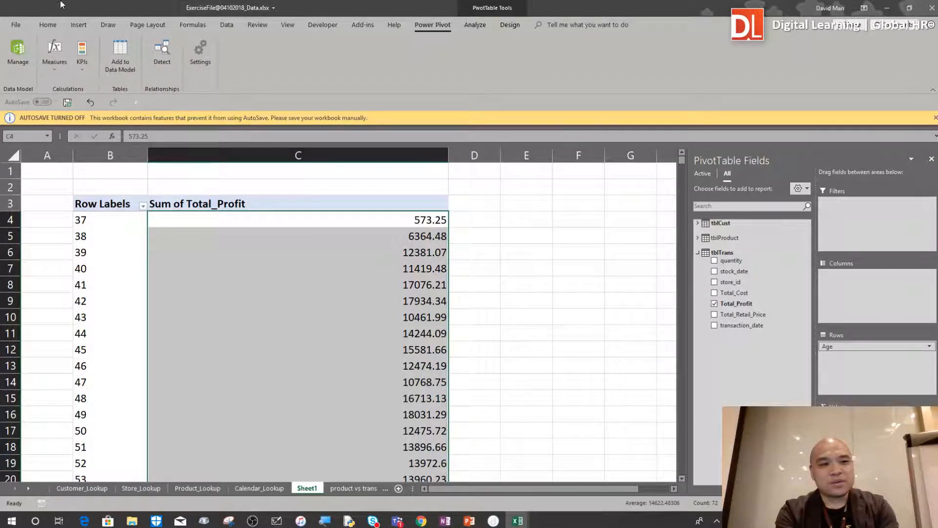
click(48, 26)
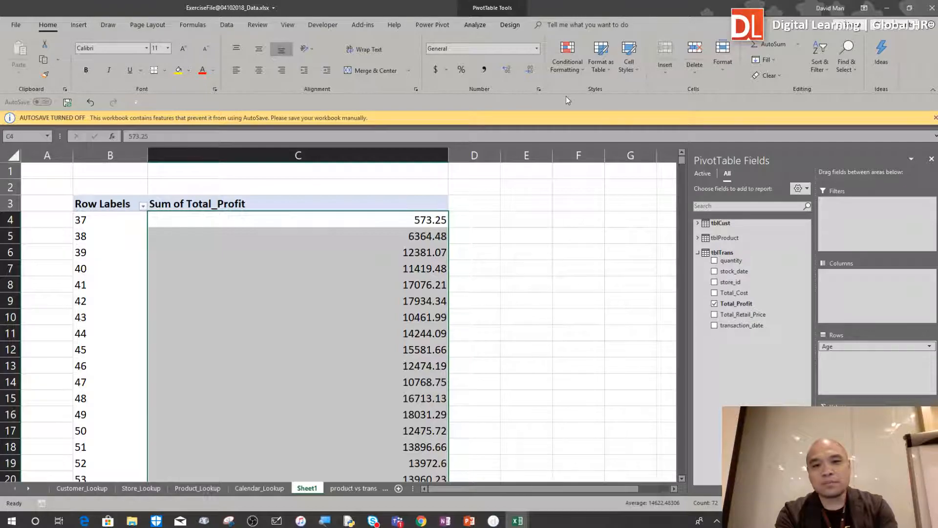
click(569, 71)
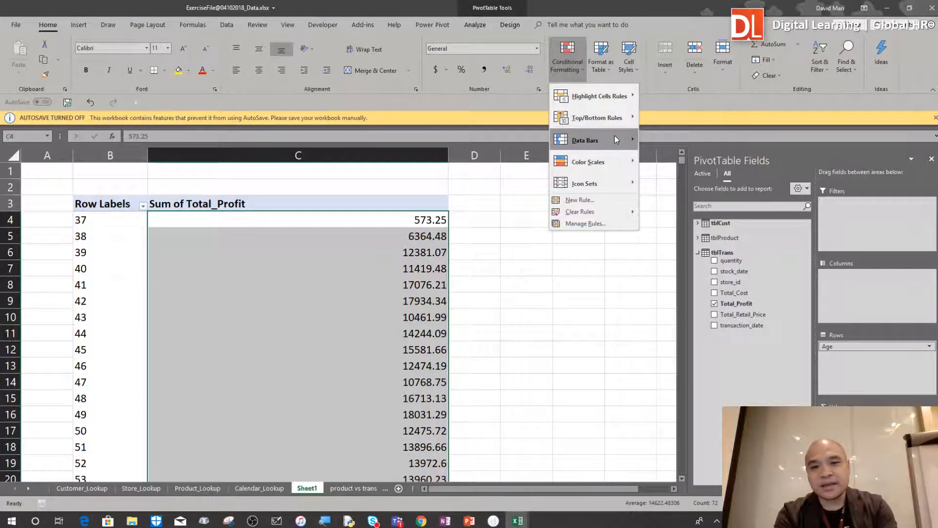
mouse_move(616, 140)
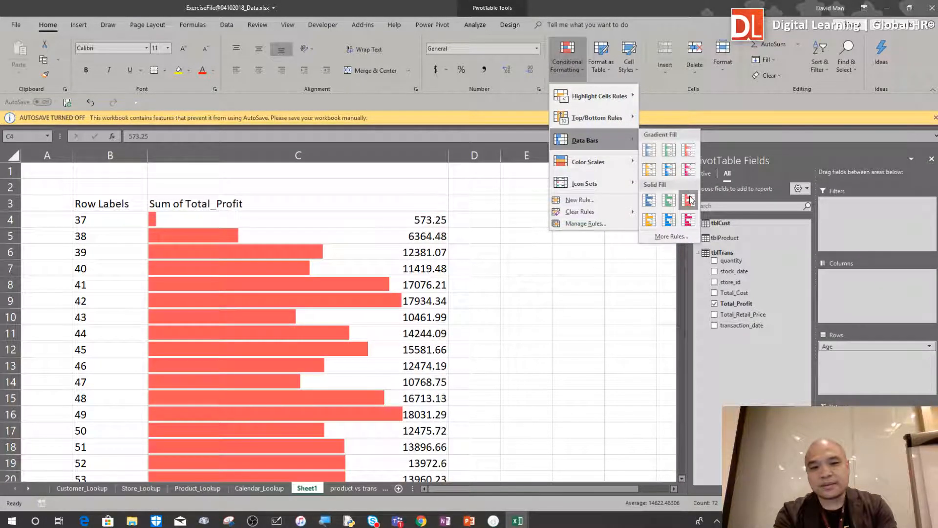
click(688, 199)
drag(449, 161, 527, 159)
click(471, 363)
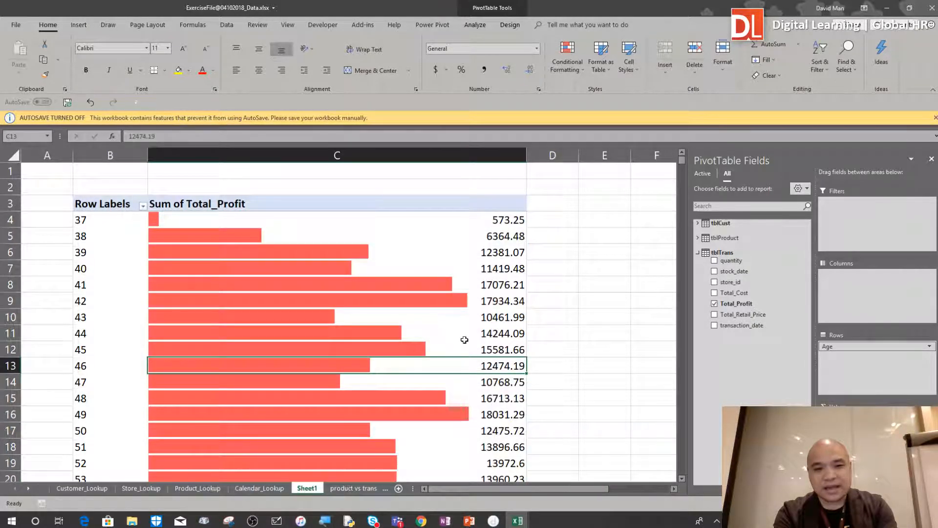
Compare the Total_Profit data bars across all ages throughout the length of the PivotTable.
scroll(461, 338, down, 13)
scroll(466, 341, down, 7)
scroll(466, 341, up, 2)
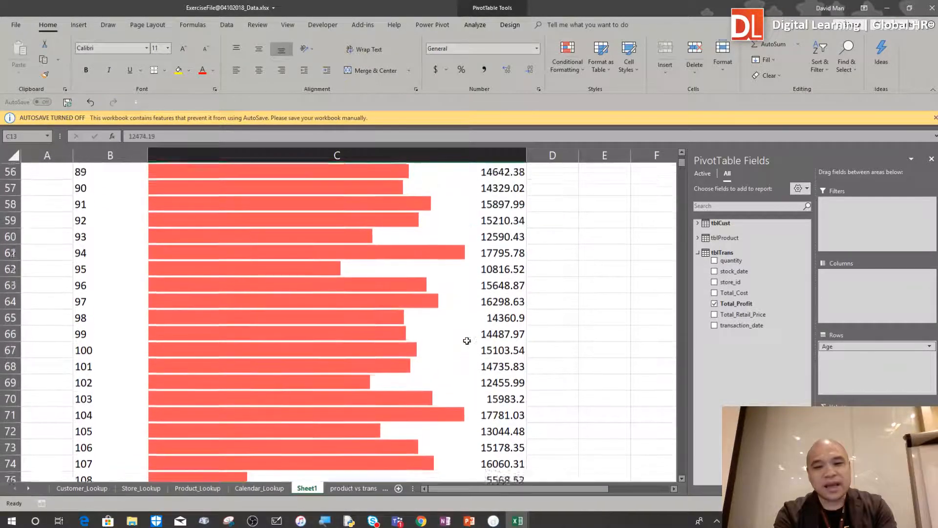
scroll(466, 340, up, 7)
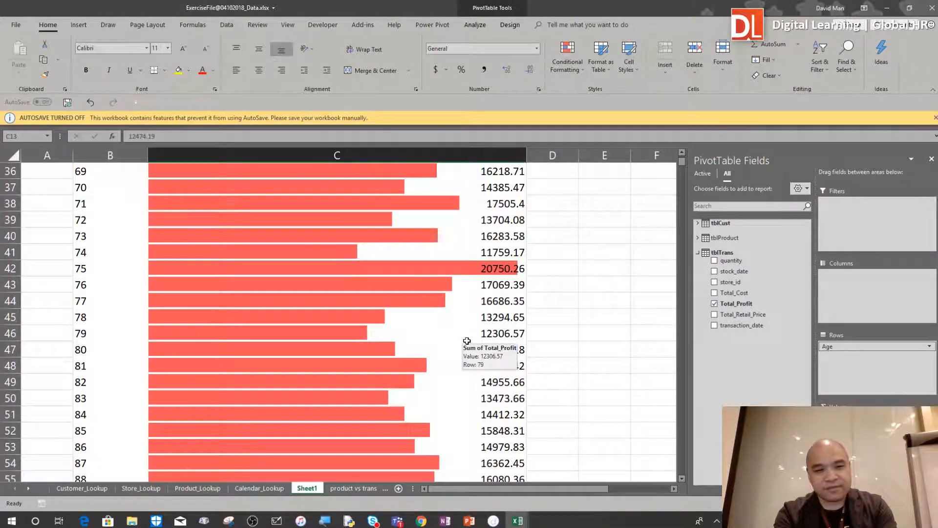
scroll(466, 340, up, 11)
scroll(466, 341, down, 4)
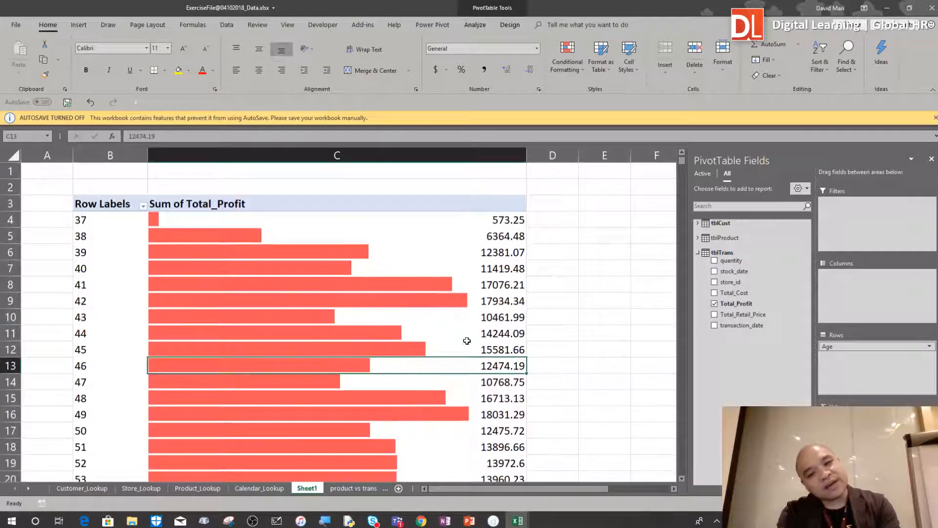
mouse_move(467, 341)
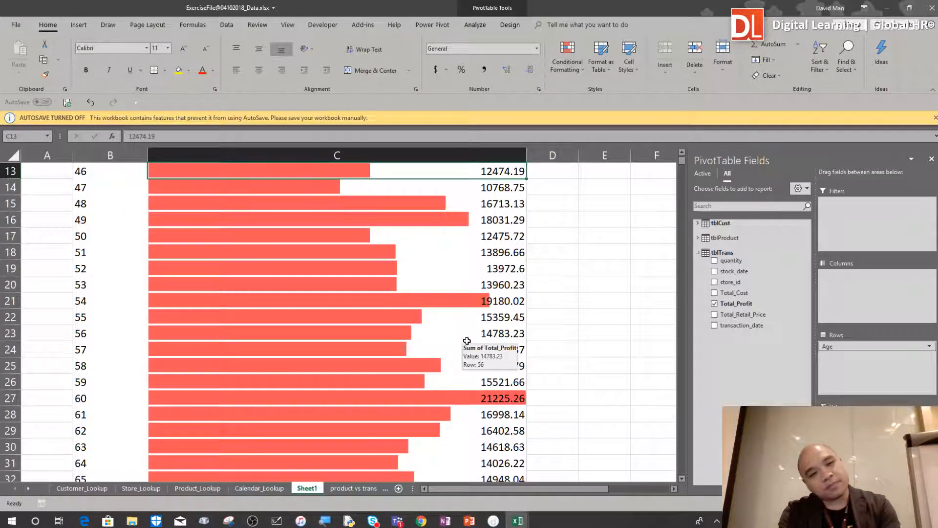
scroll(467, 340, up, 4)
scroll(467, 340, down, 17)
scroll(467, 340, up, 17)
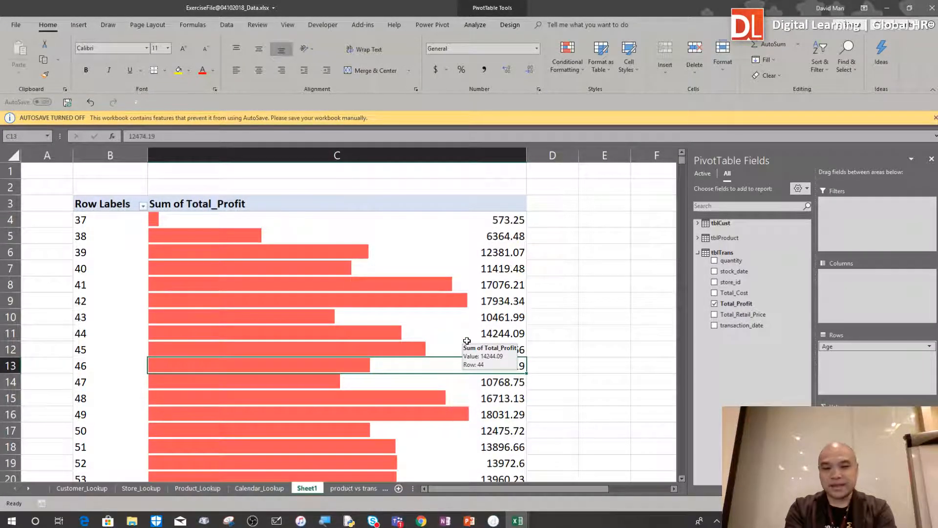
Rename the Sheet1 worksheet holding the PivotTable as Age Analysis.
double_click(305, 487)
text(Age)
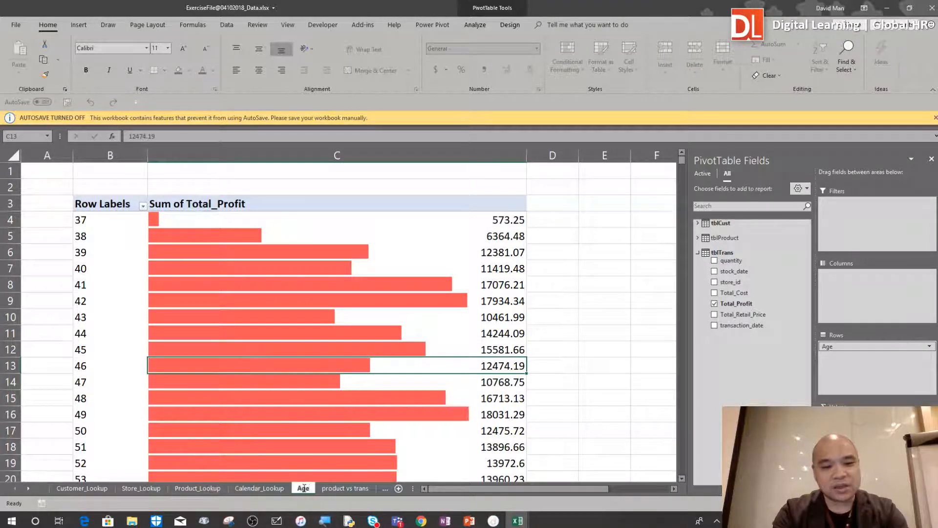
key(Return)
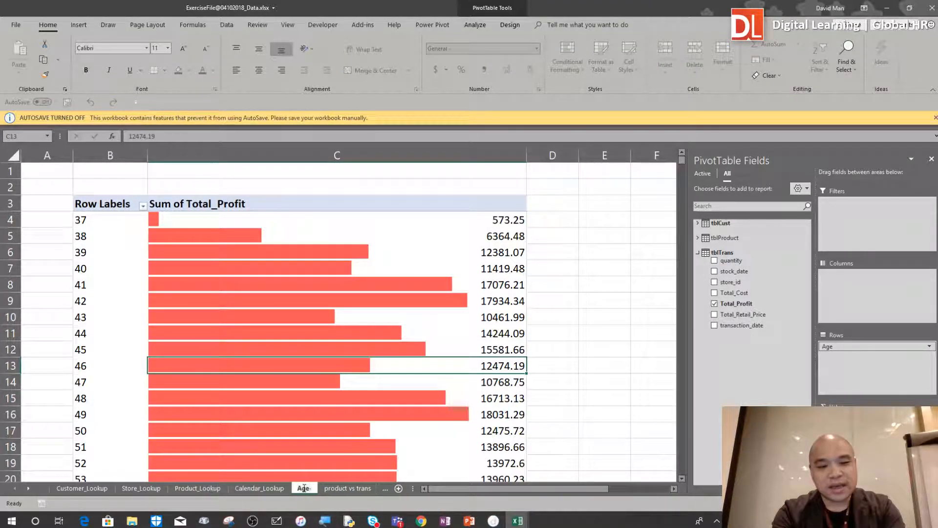
text(Anal)
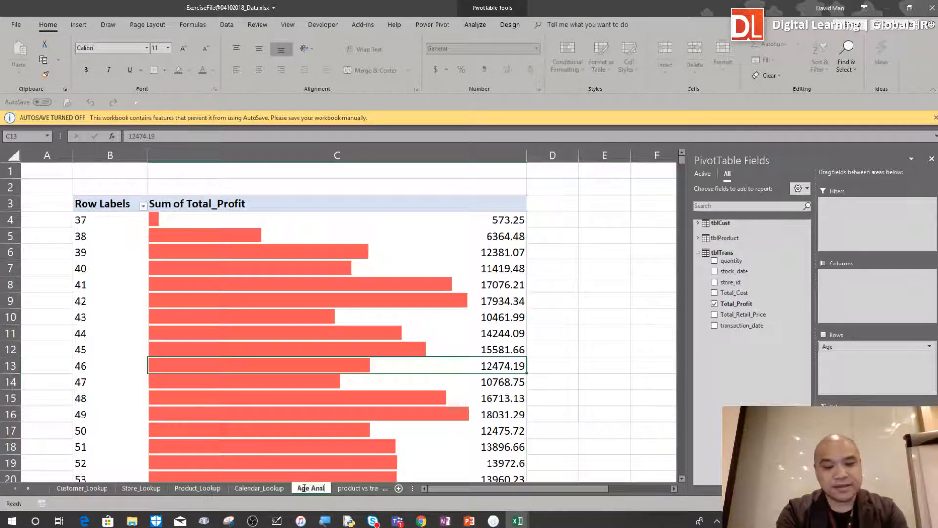
text(ysisi)
key(Return)
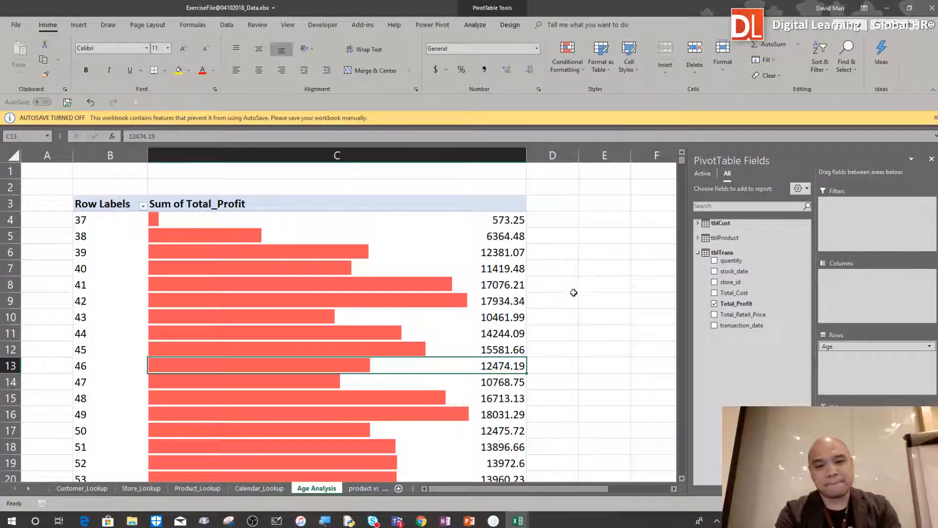